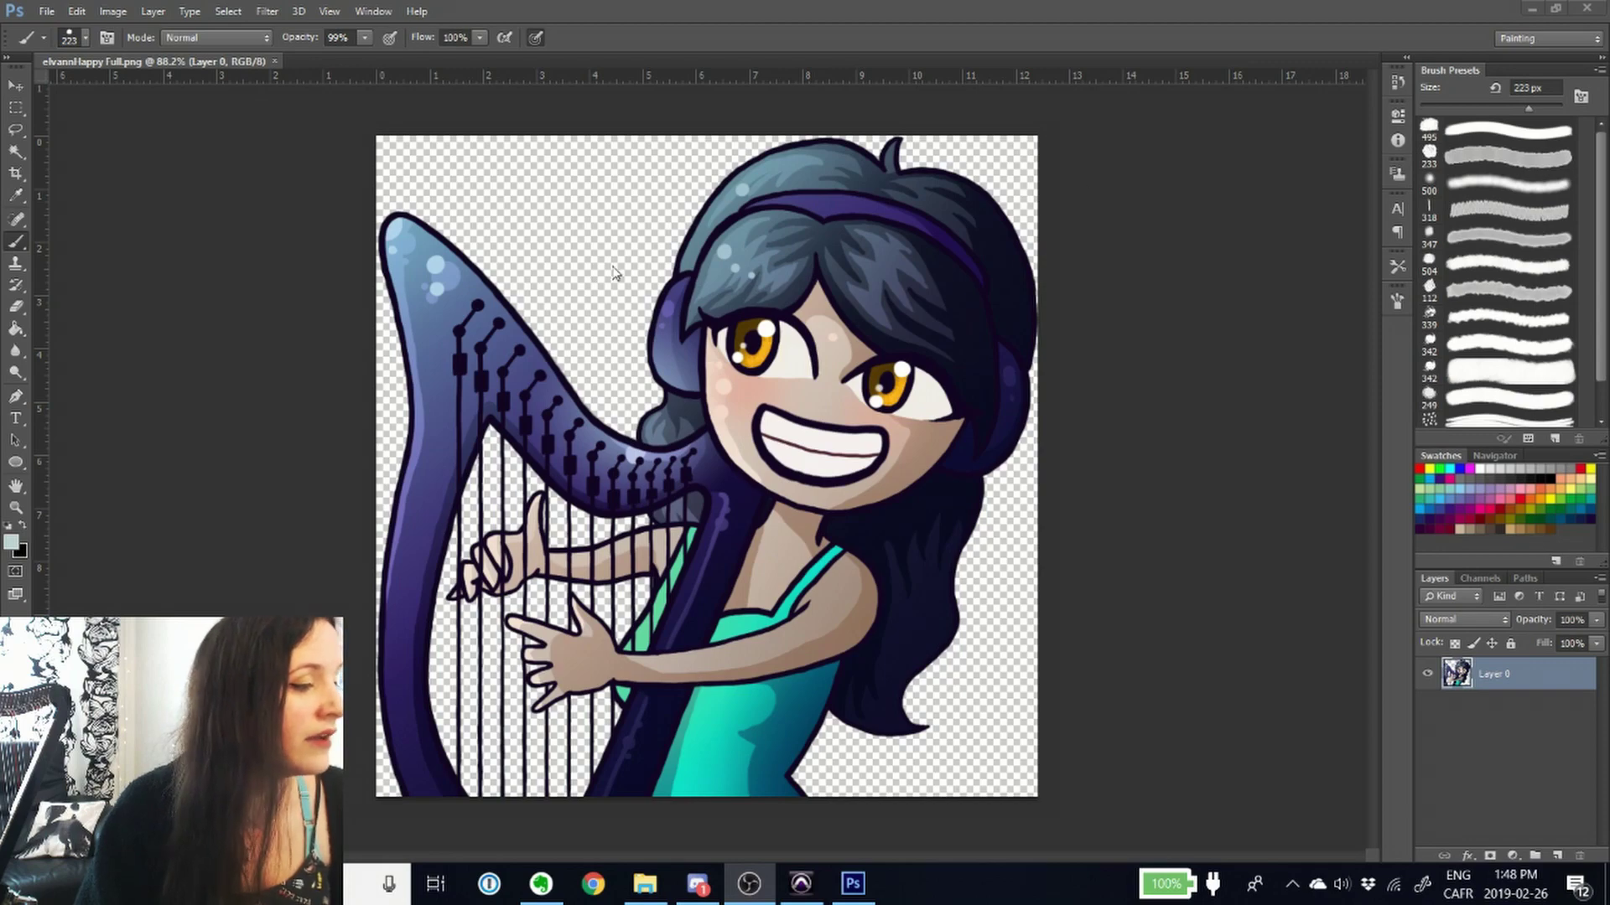
# Step: Zoom into the harp character's hair down to its pixel grid in Photoshop, then zoom back out
pyautogui.scroll(1, 702, 214)
pyautogui.scroll(5, 702, 214)
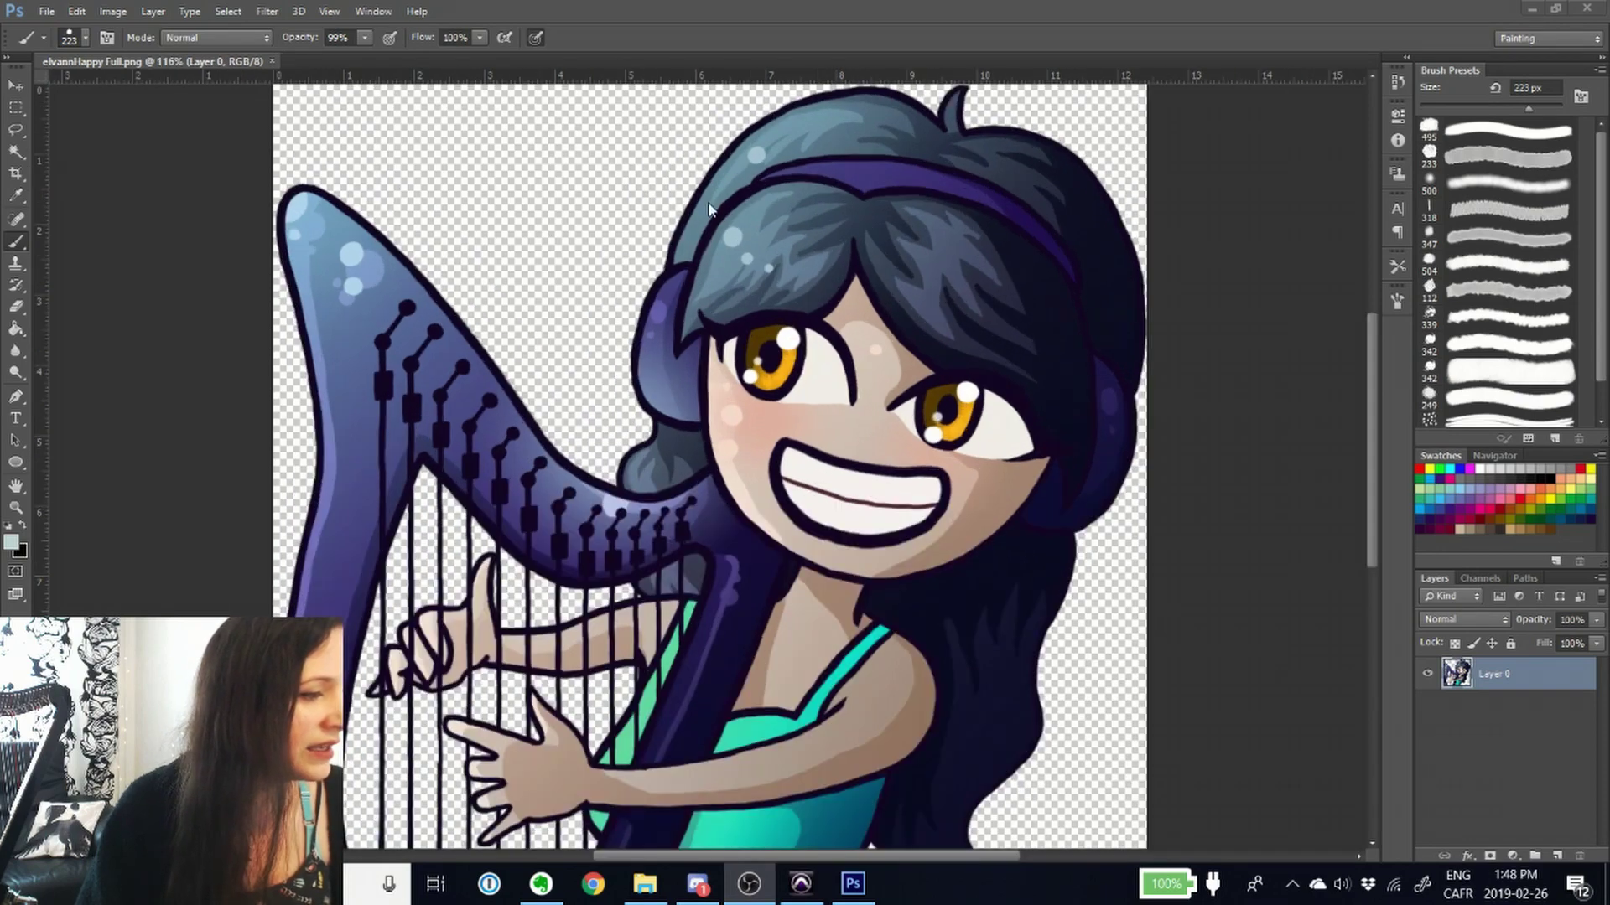
pyautogui.scroll(3, 683, 232)
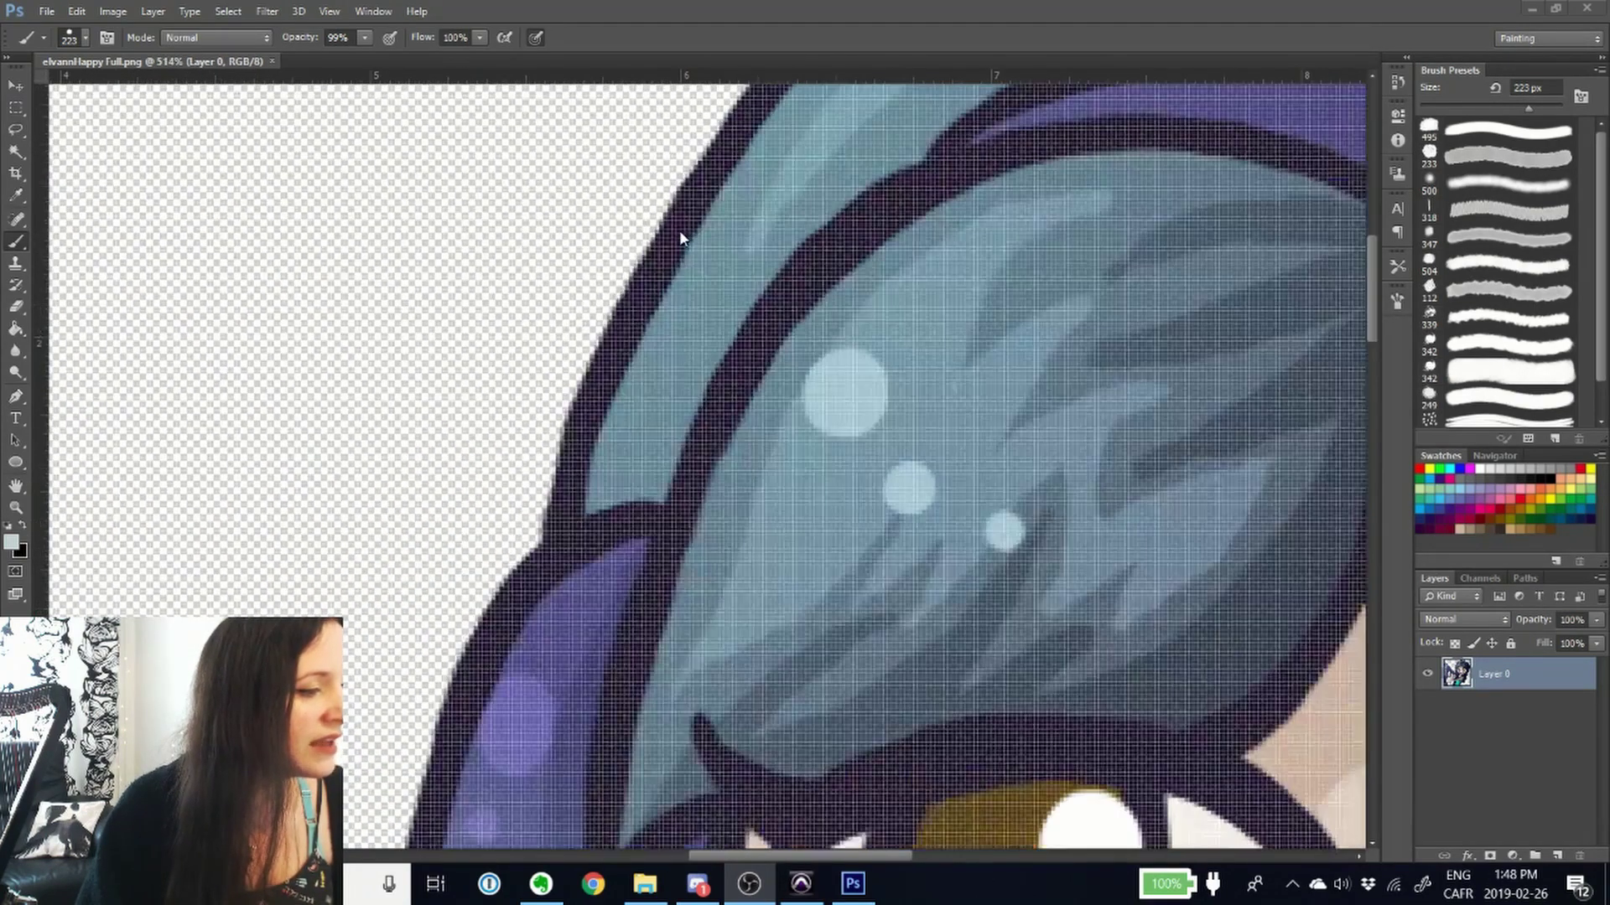
pyautogui.scroll(-3, 681, 235)
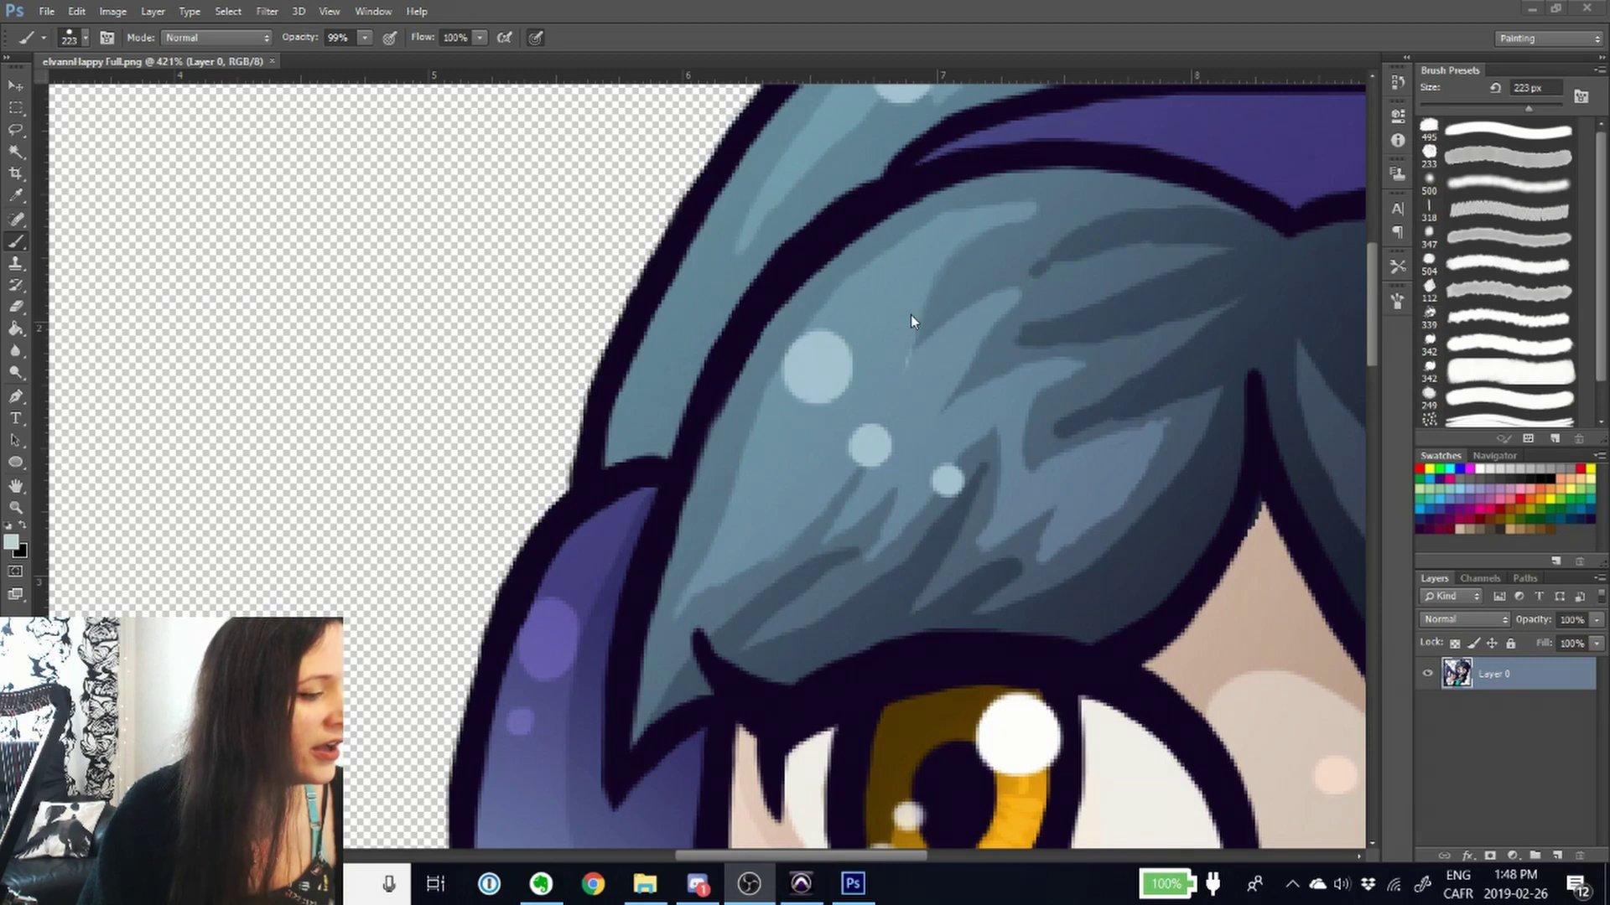
pyautogui.scroll(-3, 901, 331)
pyautogui.scroll(-5, 895, 339)
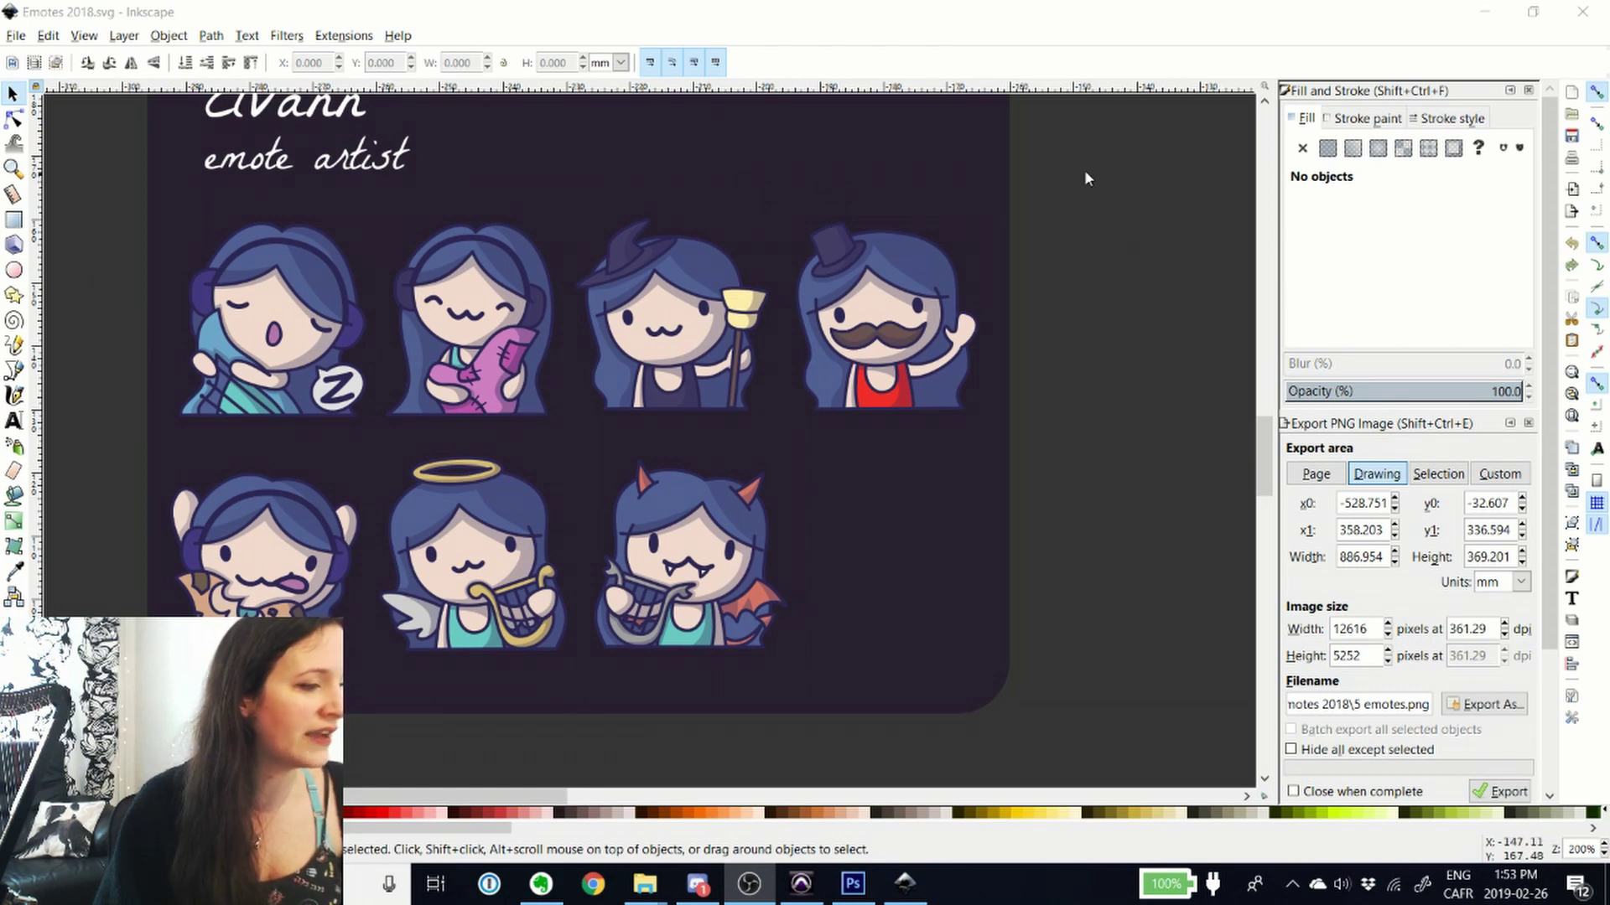
# Step: Zoom the Inkscape canvas in on the top-hat emote until its mustache fills the view
pyautogui.scroll(3, 948, 220)
pyautogui.scroll(1, 782, 240)
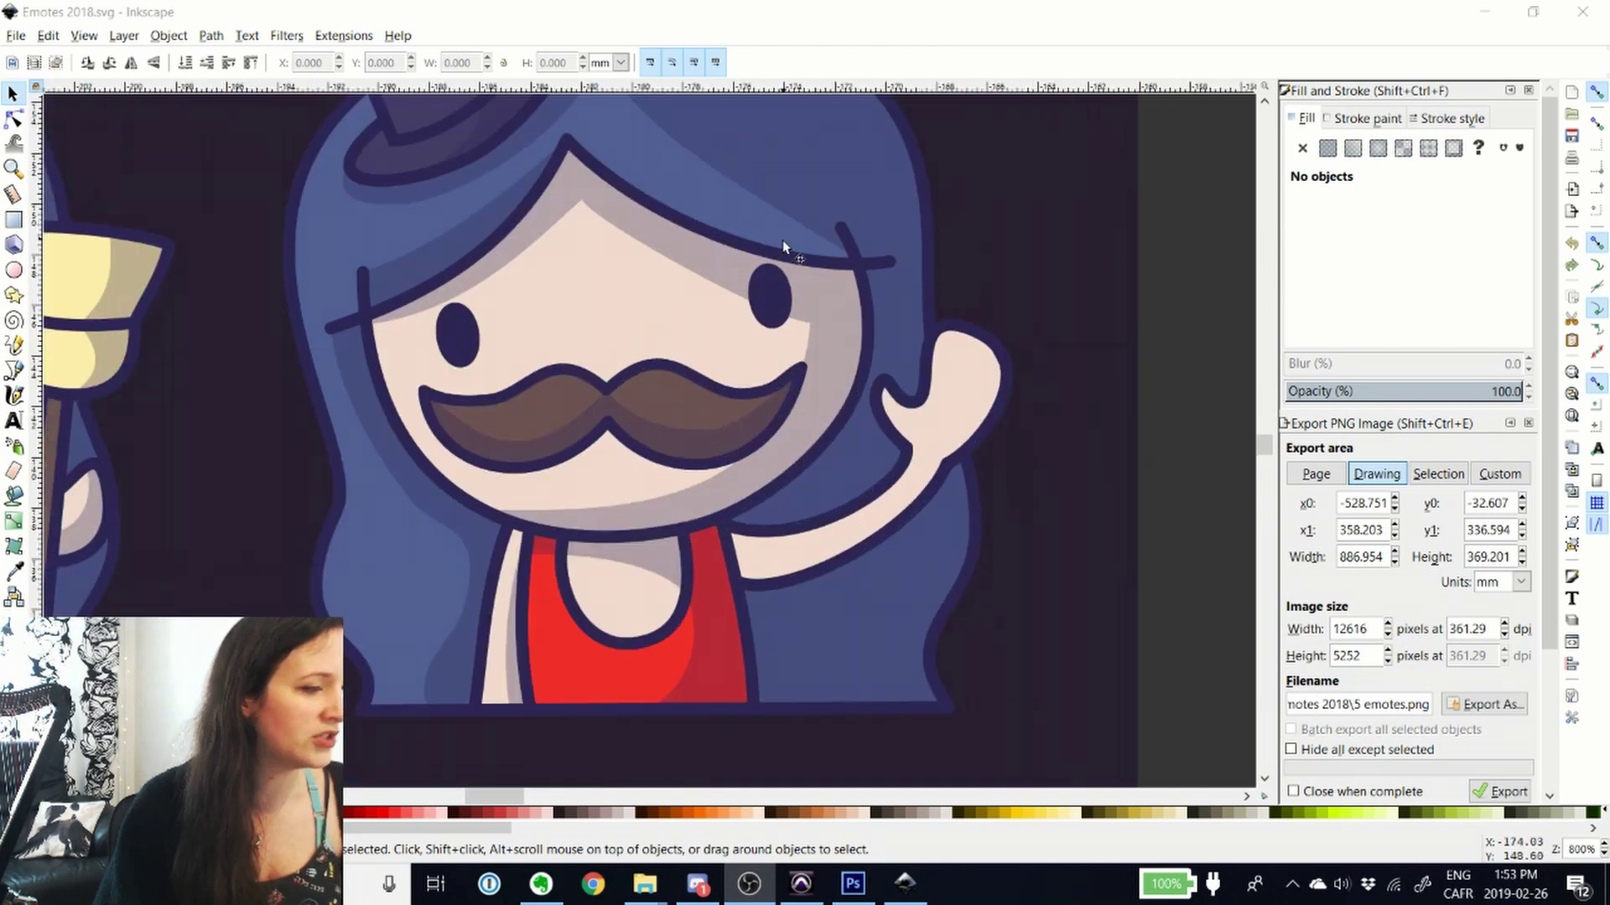
pyautogui.scroll(-1, 675, 225)
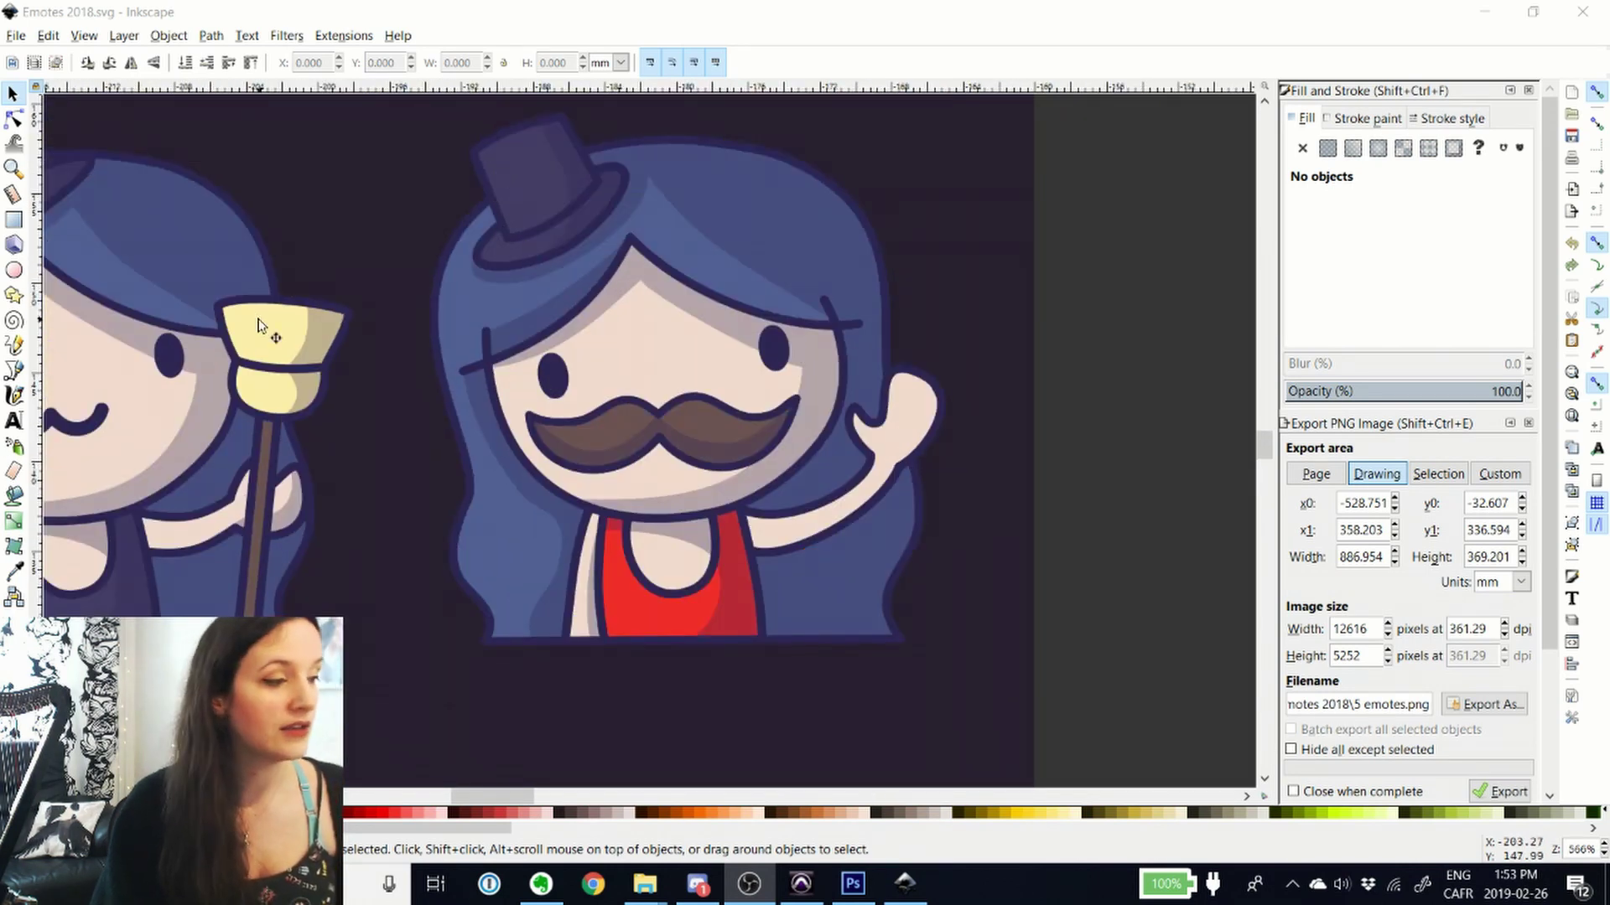
pyautogui.scroll(2, 385, 283)
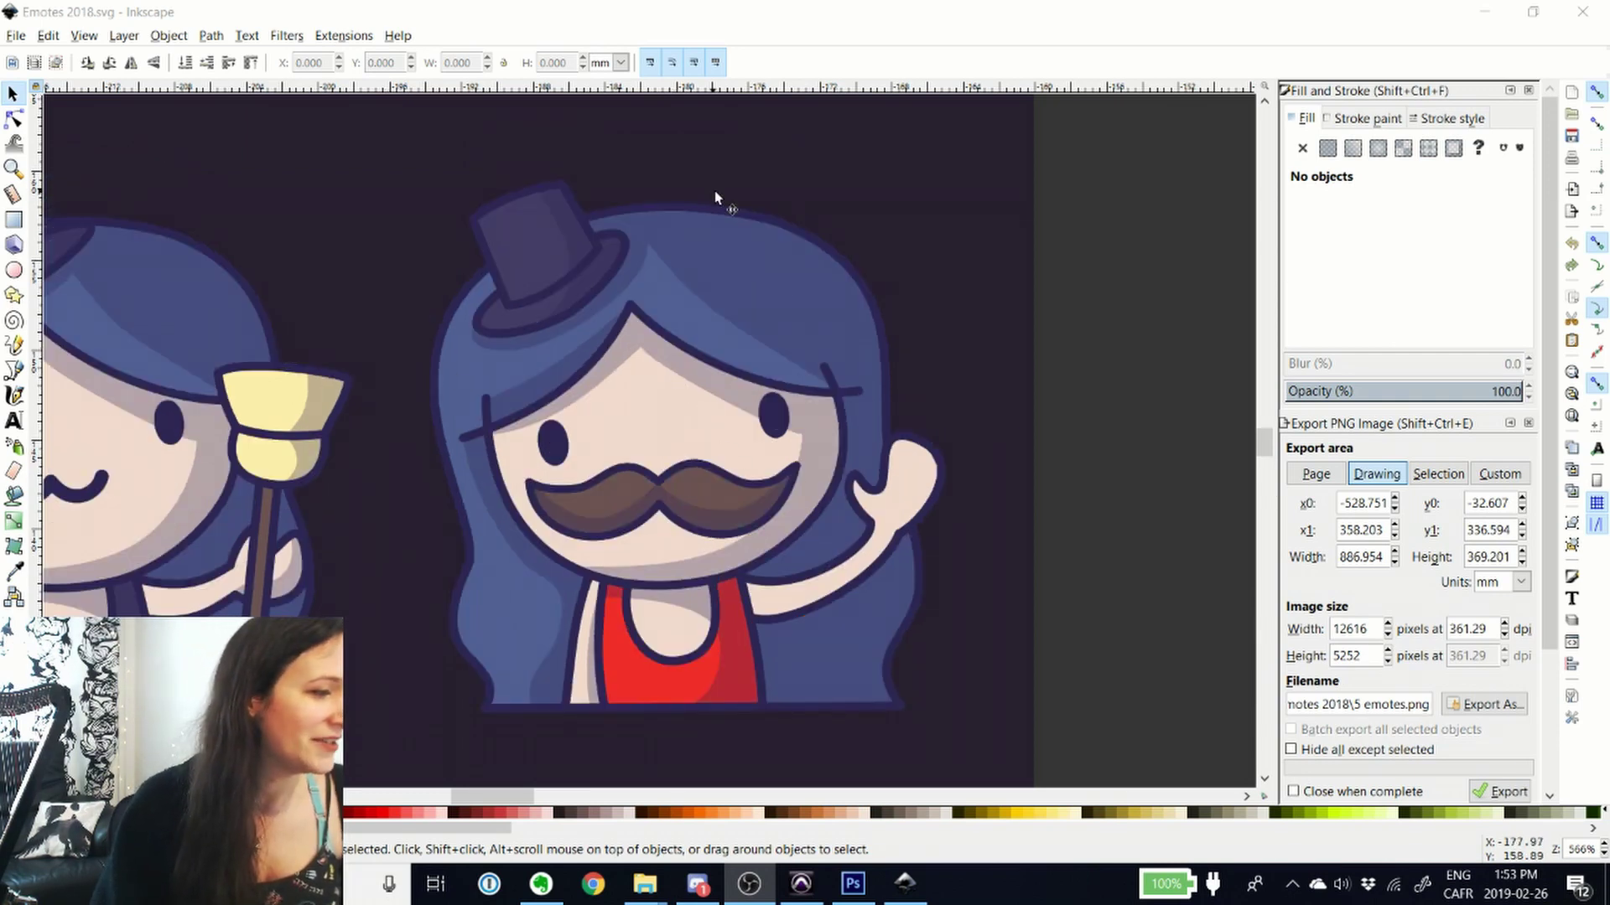
pyautogui.keyDown('ctrl'); pyautogui.scroll(2, 595, 290); pyautogui.keyUp('ctrl')
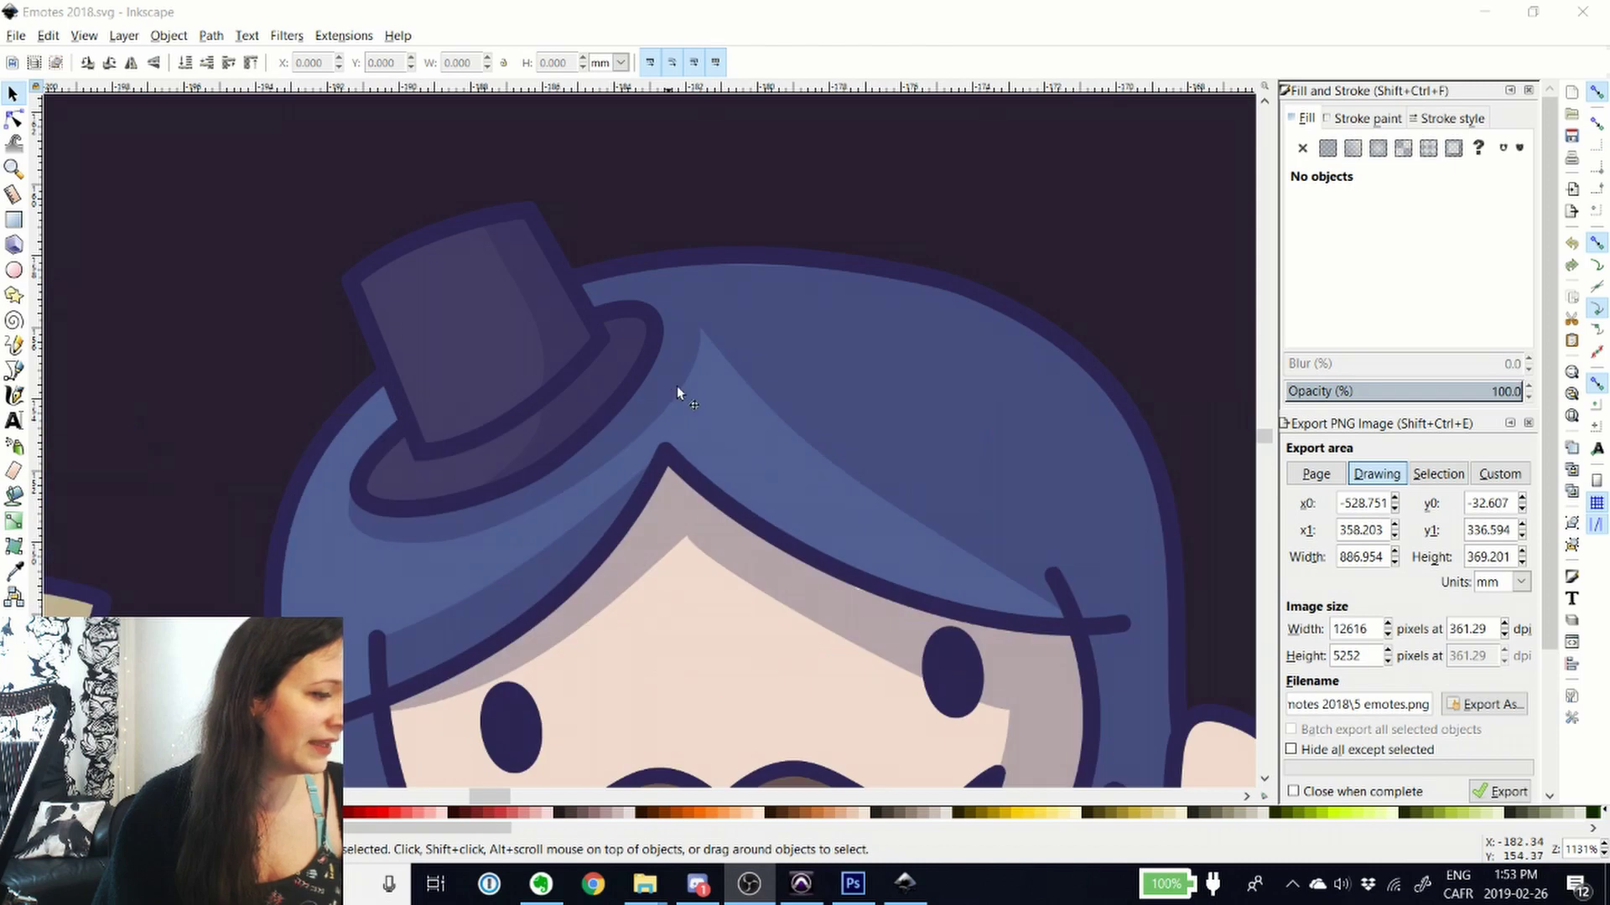
pyautogui.keyDown('ctrl'); pyautogui.scroll(-2, 712, 586); pyautogui.keyUp('ctrl')
pyautogui.keyDown('ctrl'); pyautogui.scroll(2, 795, 769); pyautogui.keyUp('ctrl')
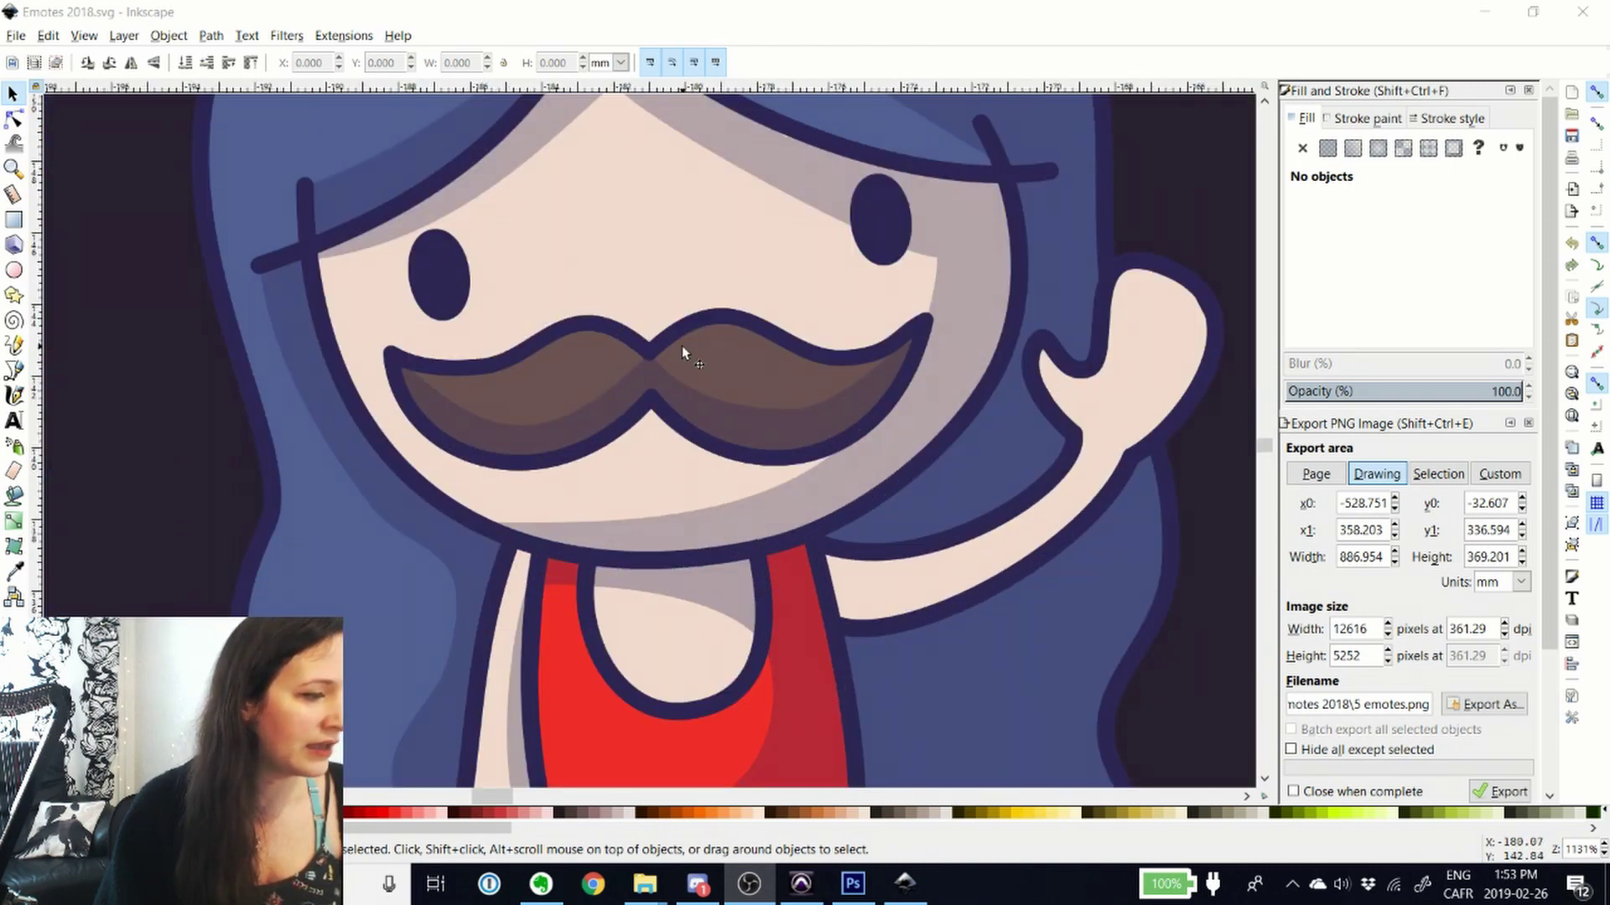
pyautogui.keyDown('ctrl'); pyautogui.scroll(-1, 682, 347); pyautogui.keyUp('ctrl')
pyautogui.keyDown('ctrl'); pyautogui.scroll(1, 684, 353); pyautogui.keyUp('ctrl')
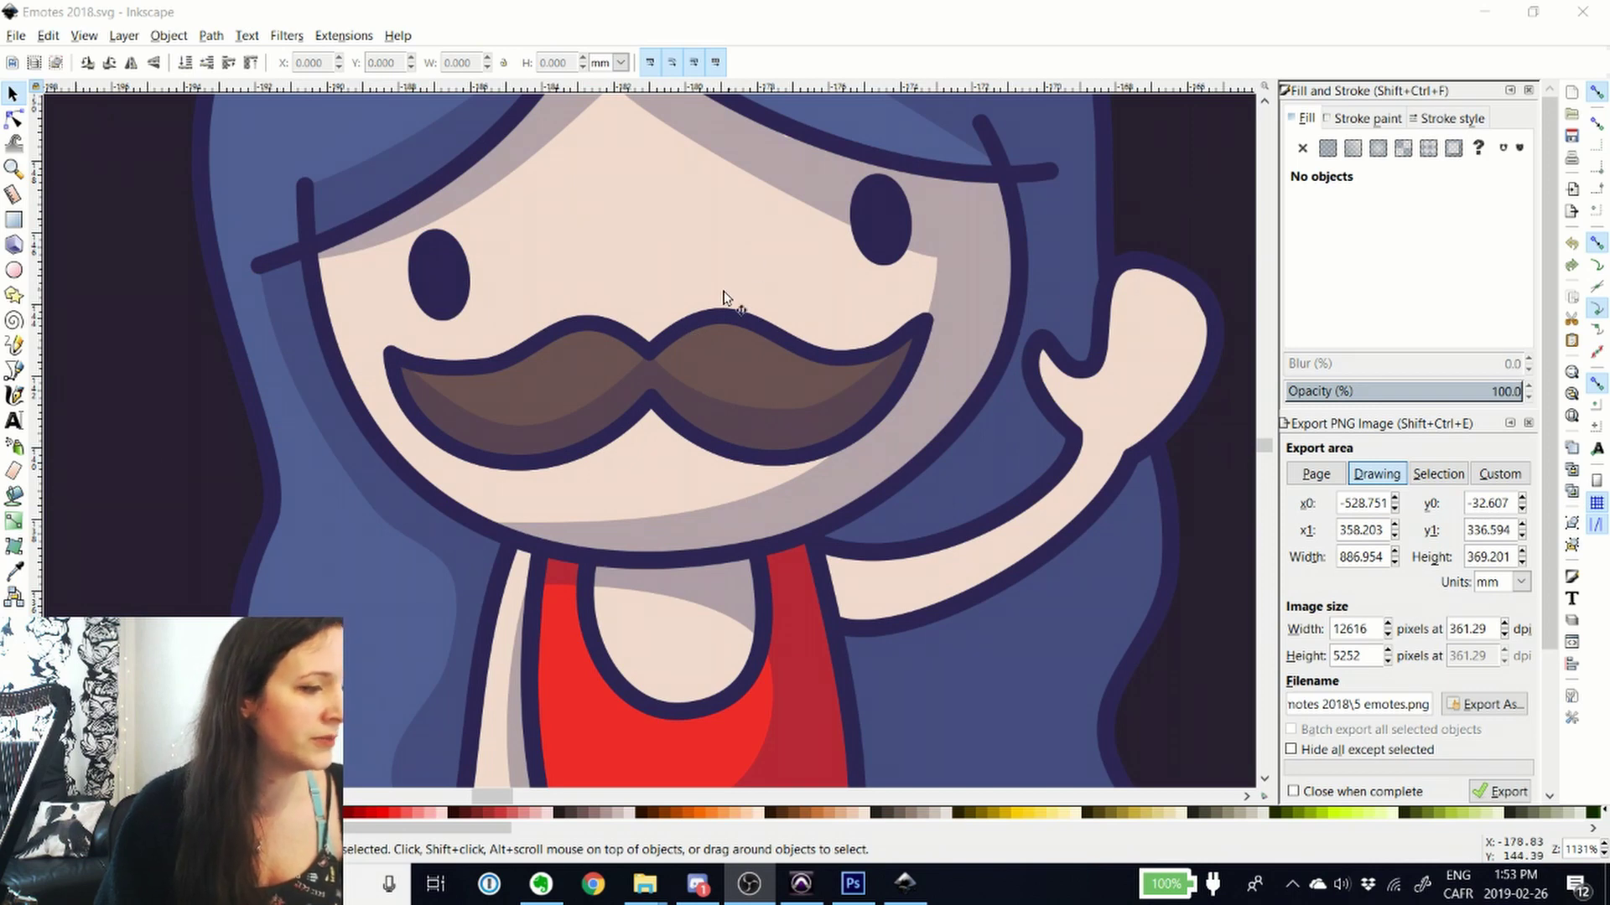
# Step: Edit the mustache path's nodes, pulling the upper curves of both halves higher
pyautogui.click(726, 317)
pyautogui.keyDown('ctrl'); pyautogui.doubleClick(731, 317); pyautogui.keyUp('ctrl')
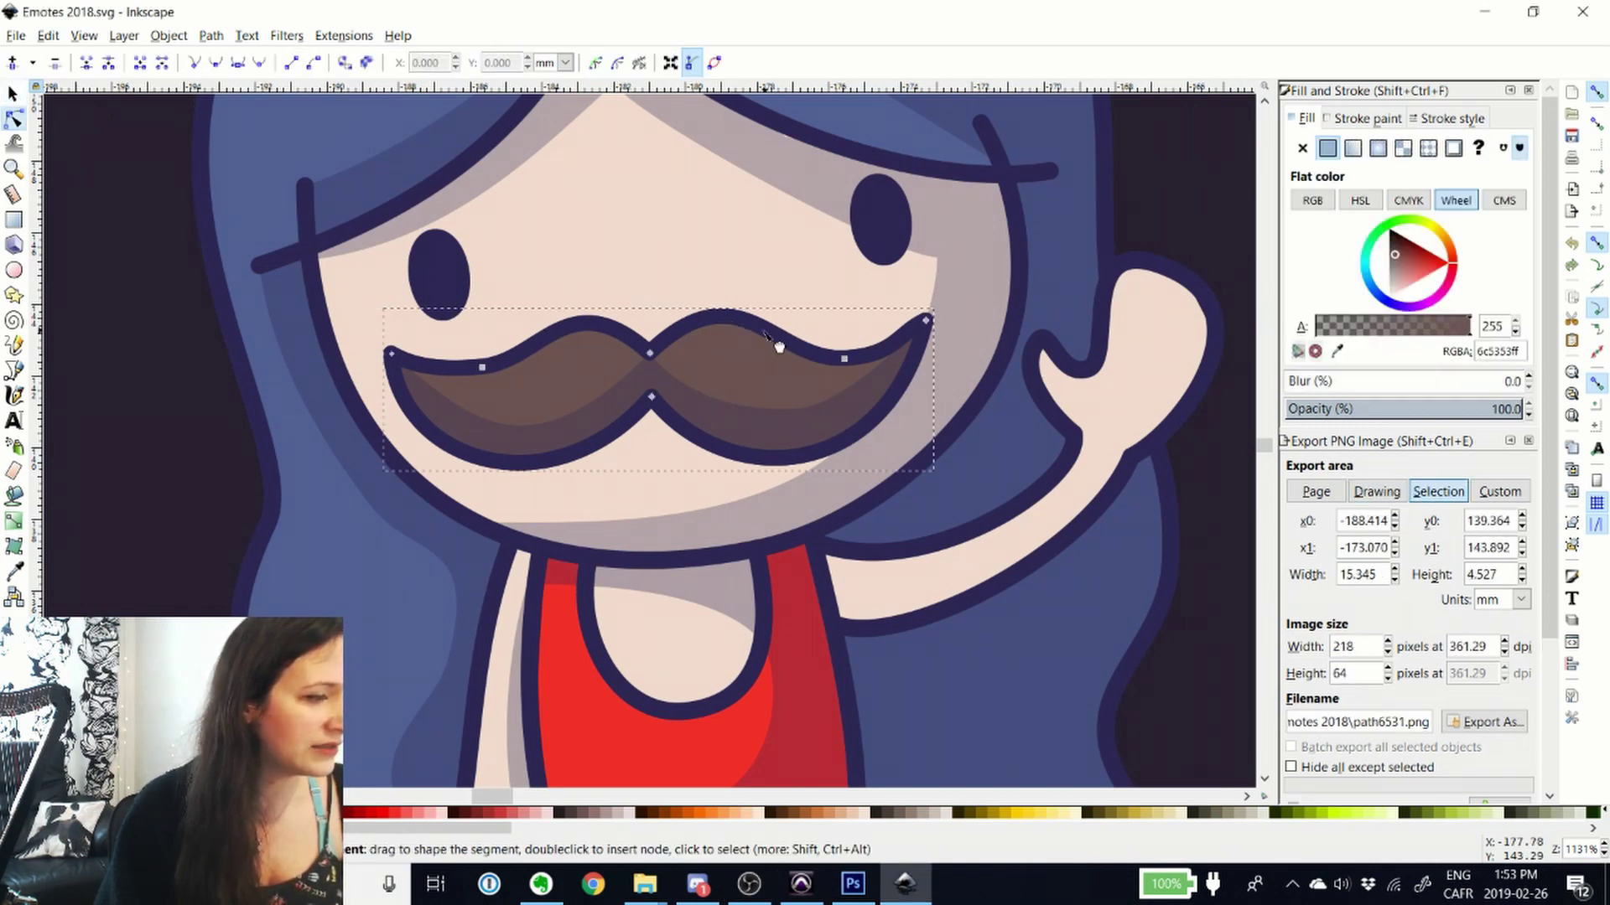
pyautogui.moveTo(766, 363); pyautogui.dragTo(766, 285)
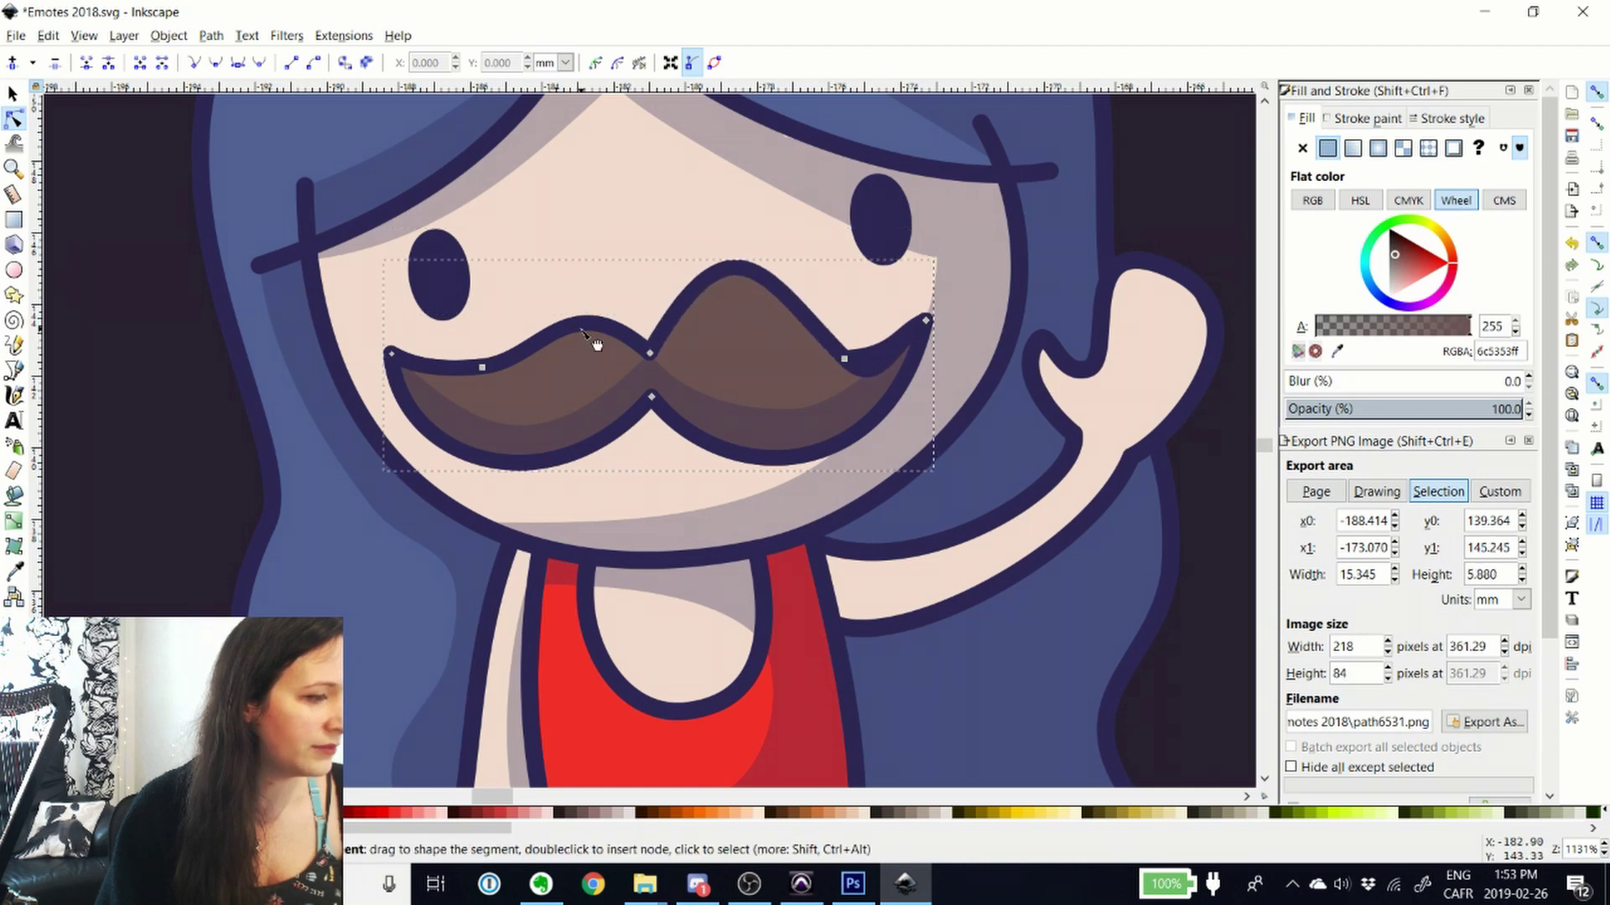
pyautogui.moveTo(590, 339); pyautogui.dragTo(583, 264)
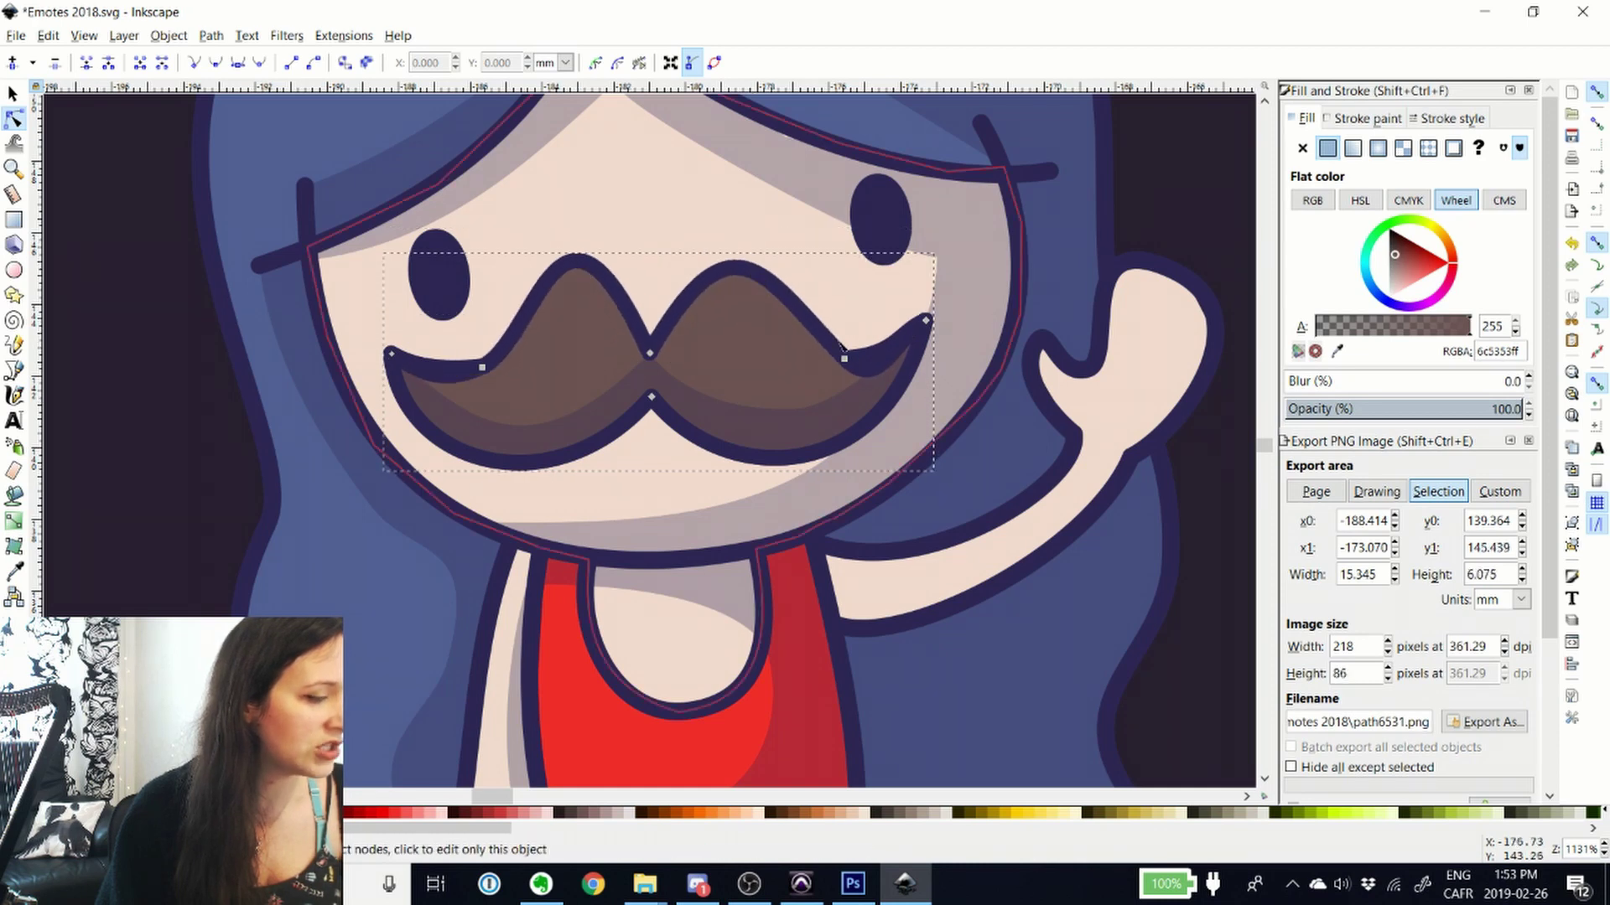
# Step: Deselect the mustache and zoom out to see the neighbouring emotes
pyautogui.click(981, 407)
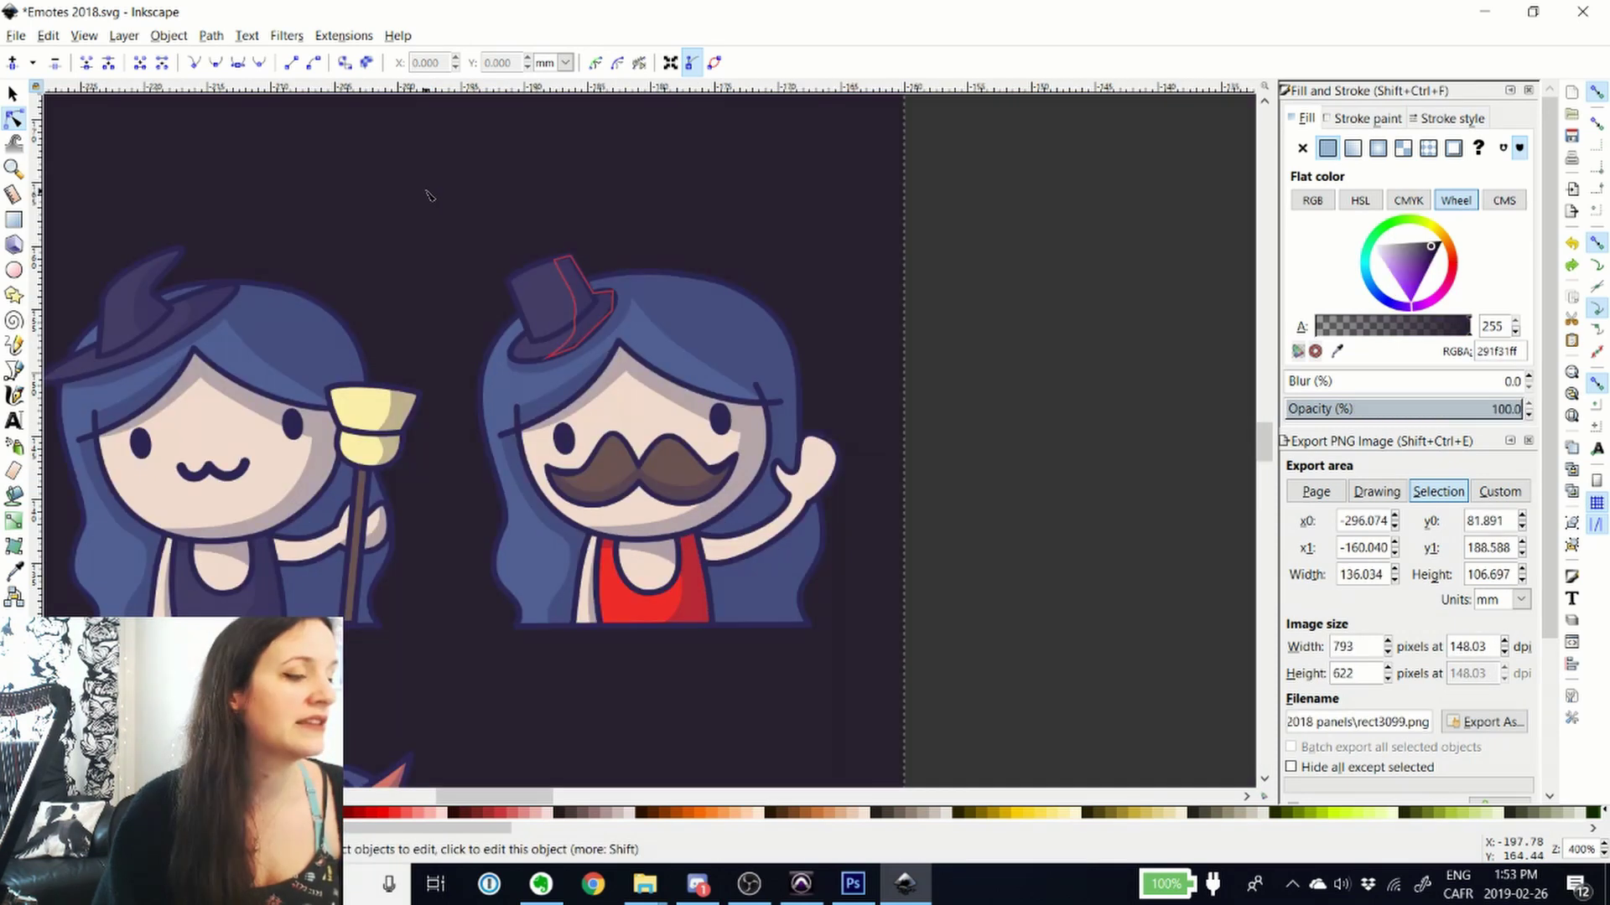
pyautogui.press('-')
pyautogui.press('-')
pyautogui.press('-')
pyautogui.click(429, 196)
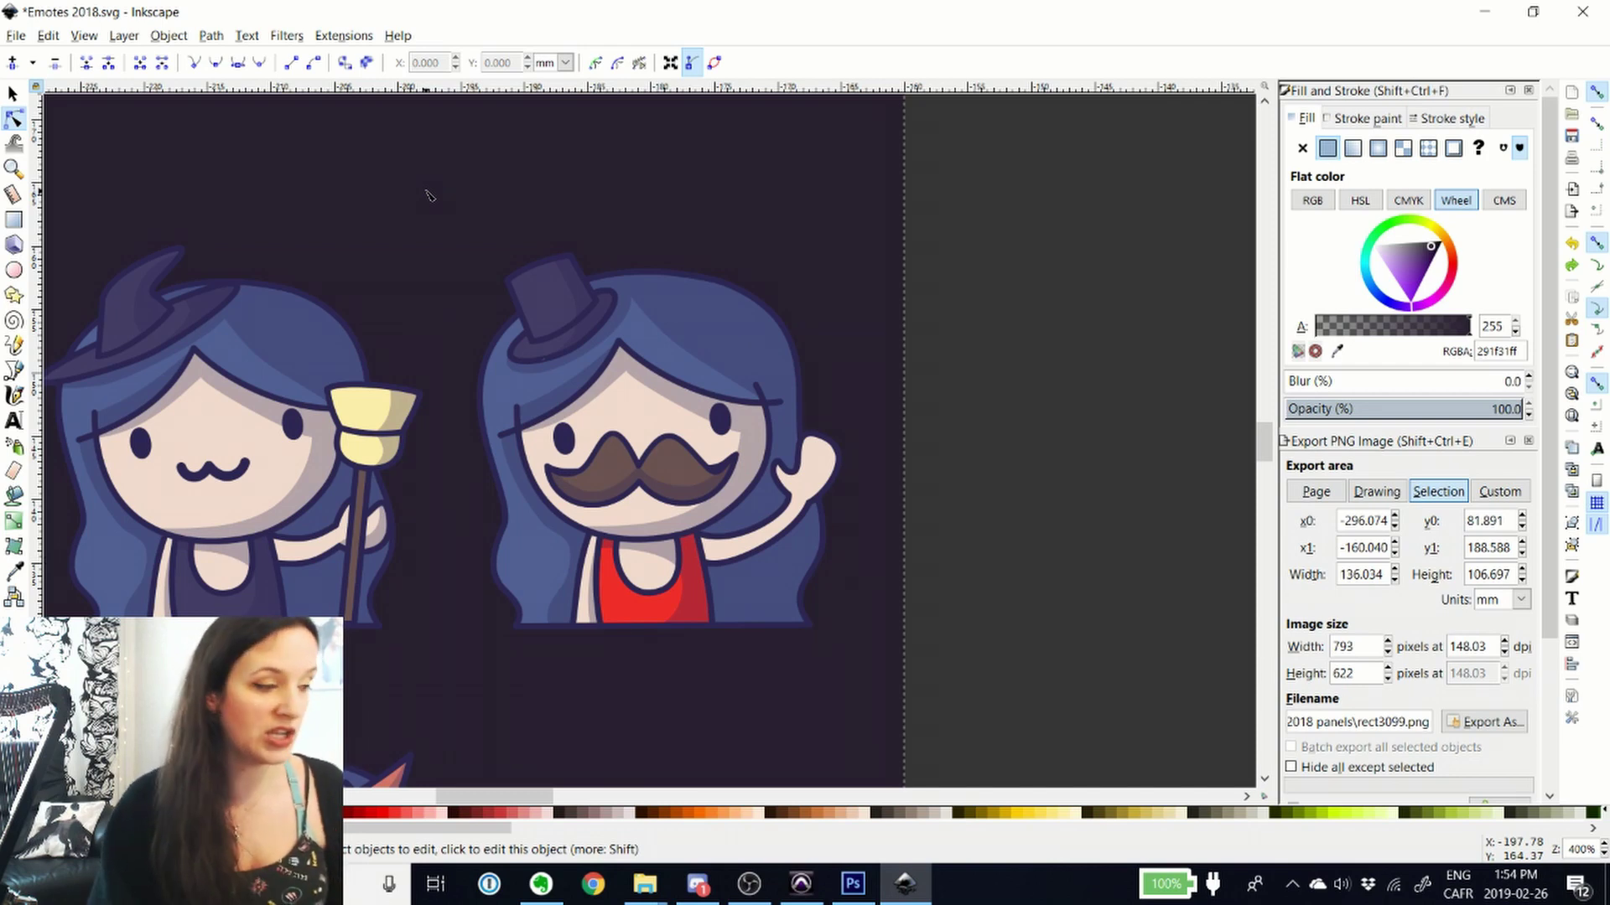
# Step: Rubber-band select the top-hat emote and move it right, off the card onto the empty canvas
pyautogui.scroll(-3, 747, 232)
pyautogui.click(910, 186)
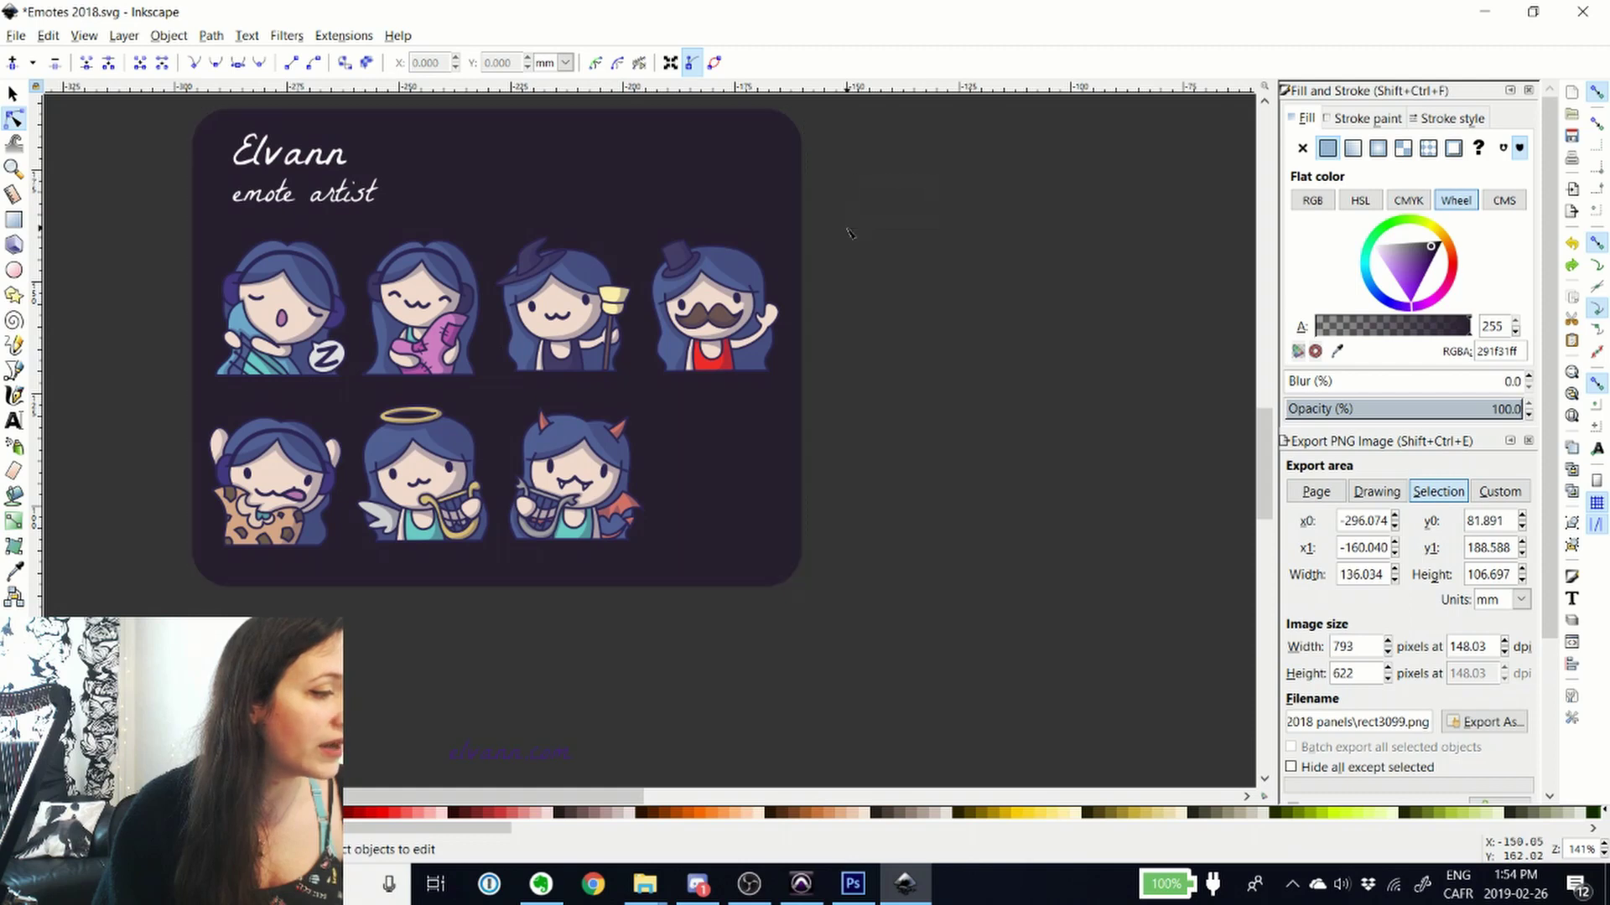
pyautogui.moveTo(902, 189); pyautogui.dragTo(646, 401)
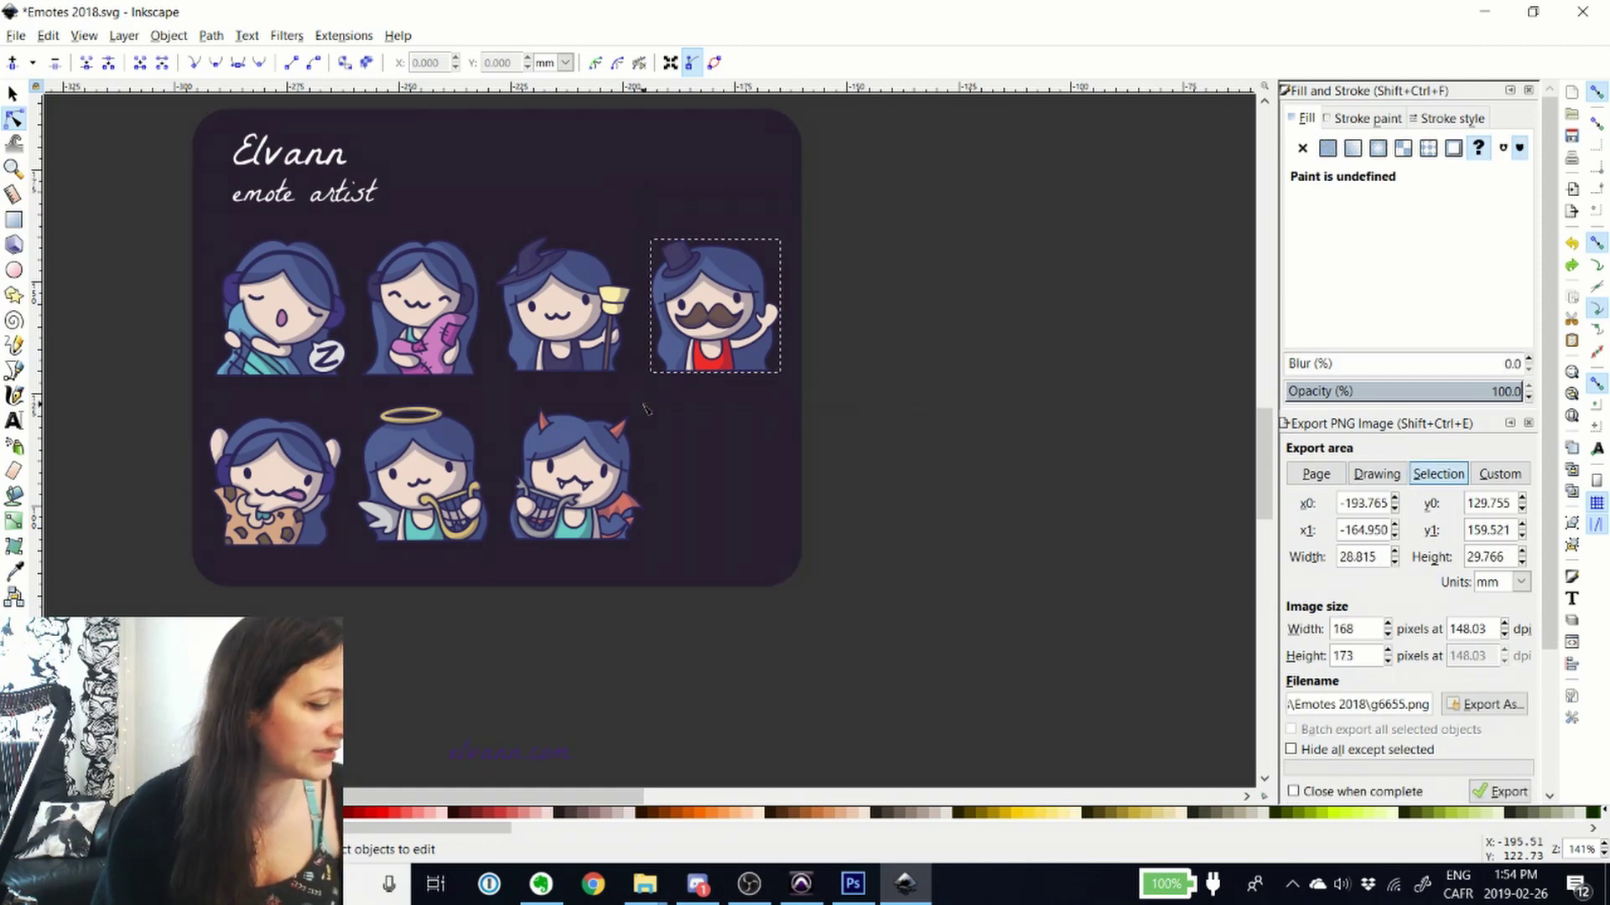
pyautogui.press('Escape')
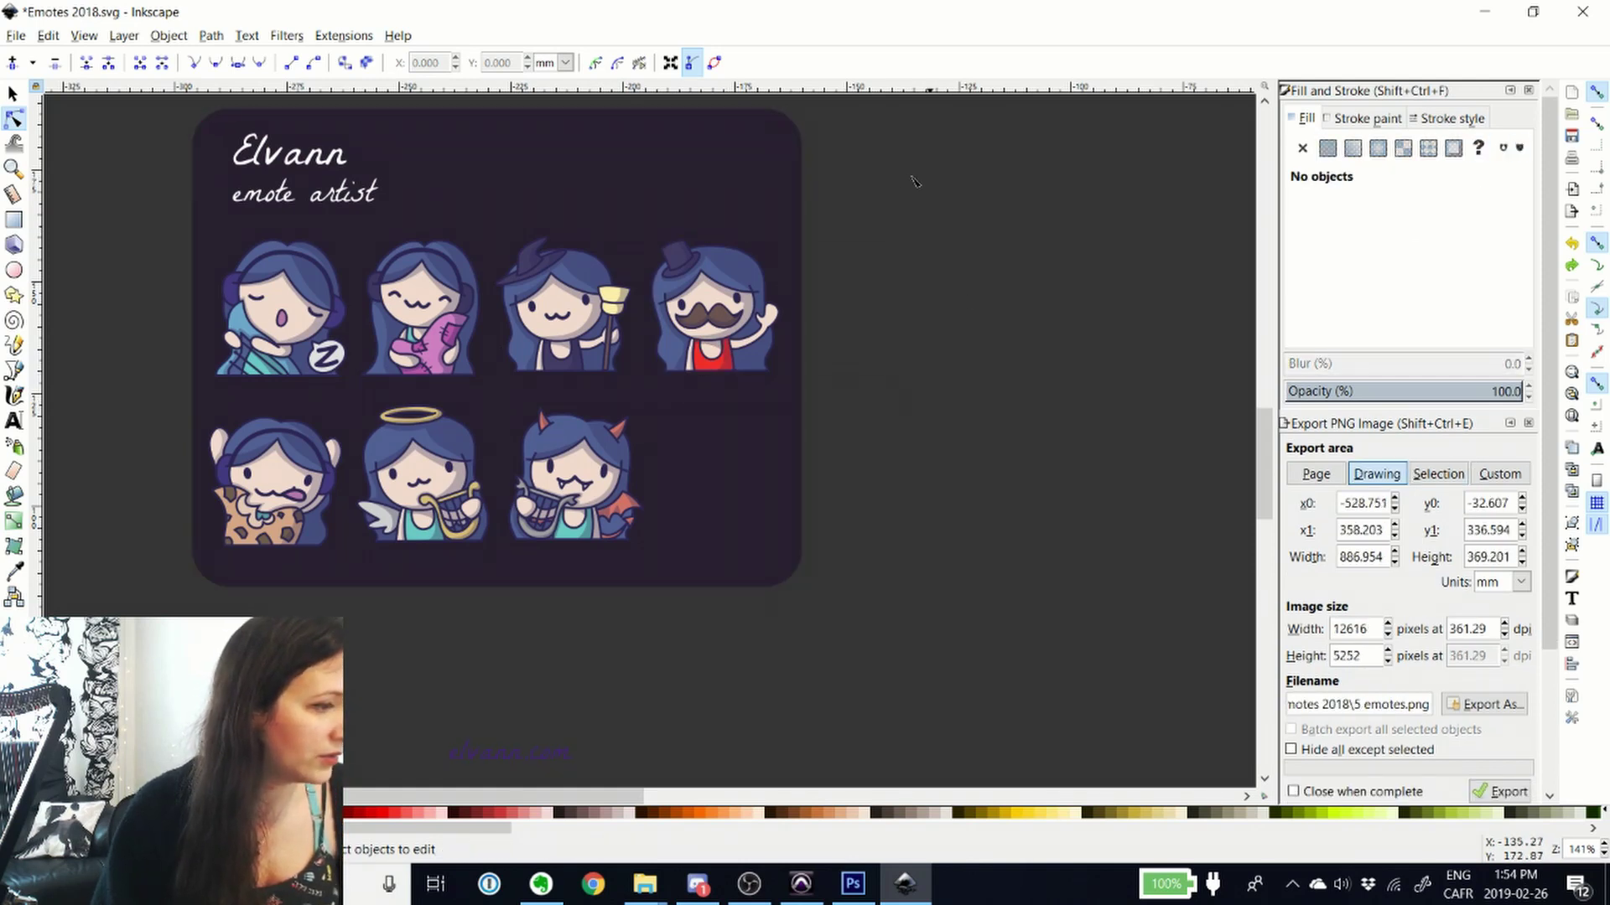
pyautogui.moveTo(908, 175); pyautogui.dragTo(645, 407)
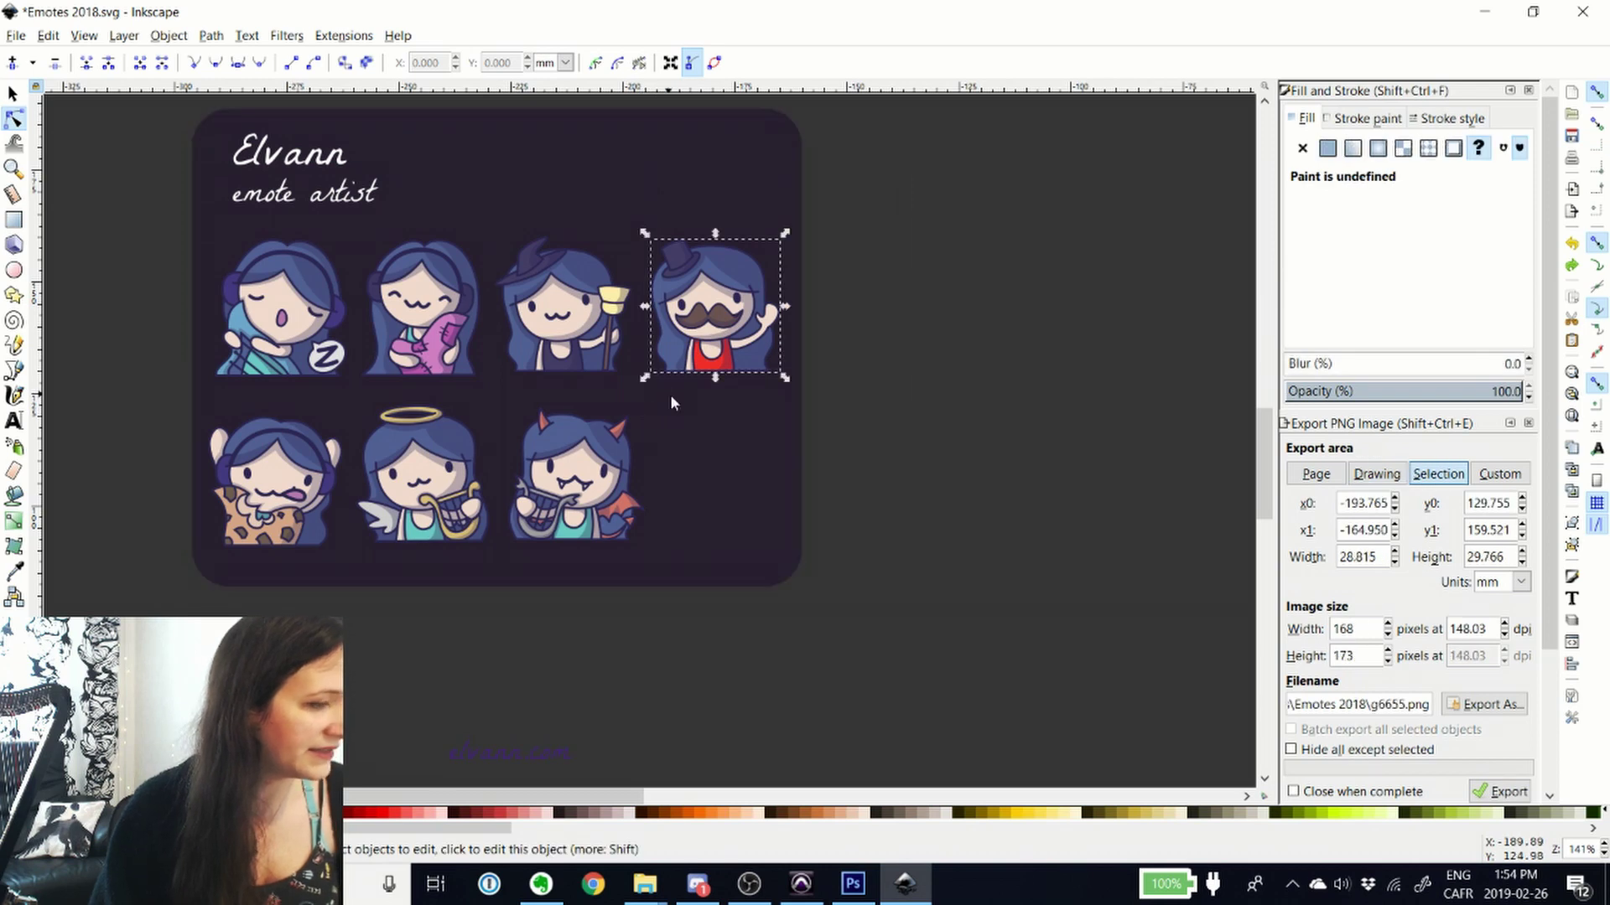
pyautogui.press('s')
pyautogui.moveTo(729, 279); pyautogui.dragTo(1073, 216)
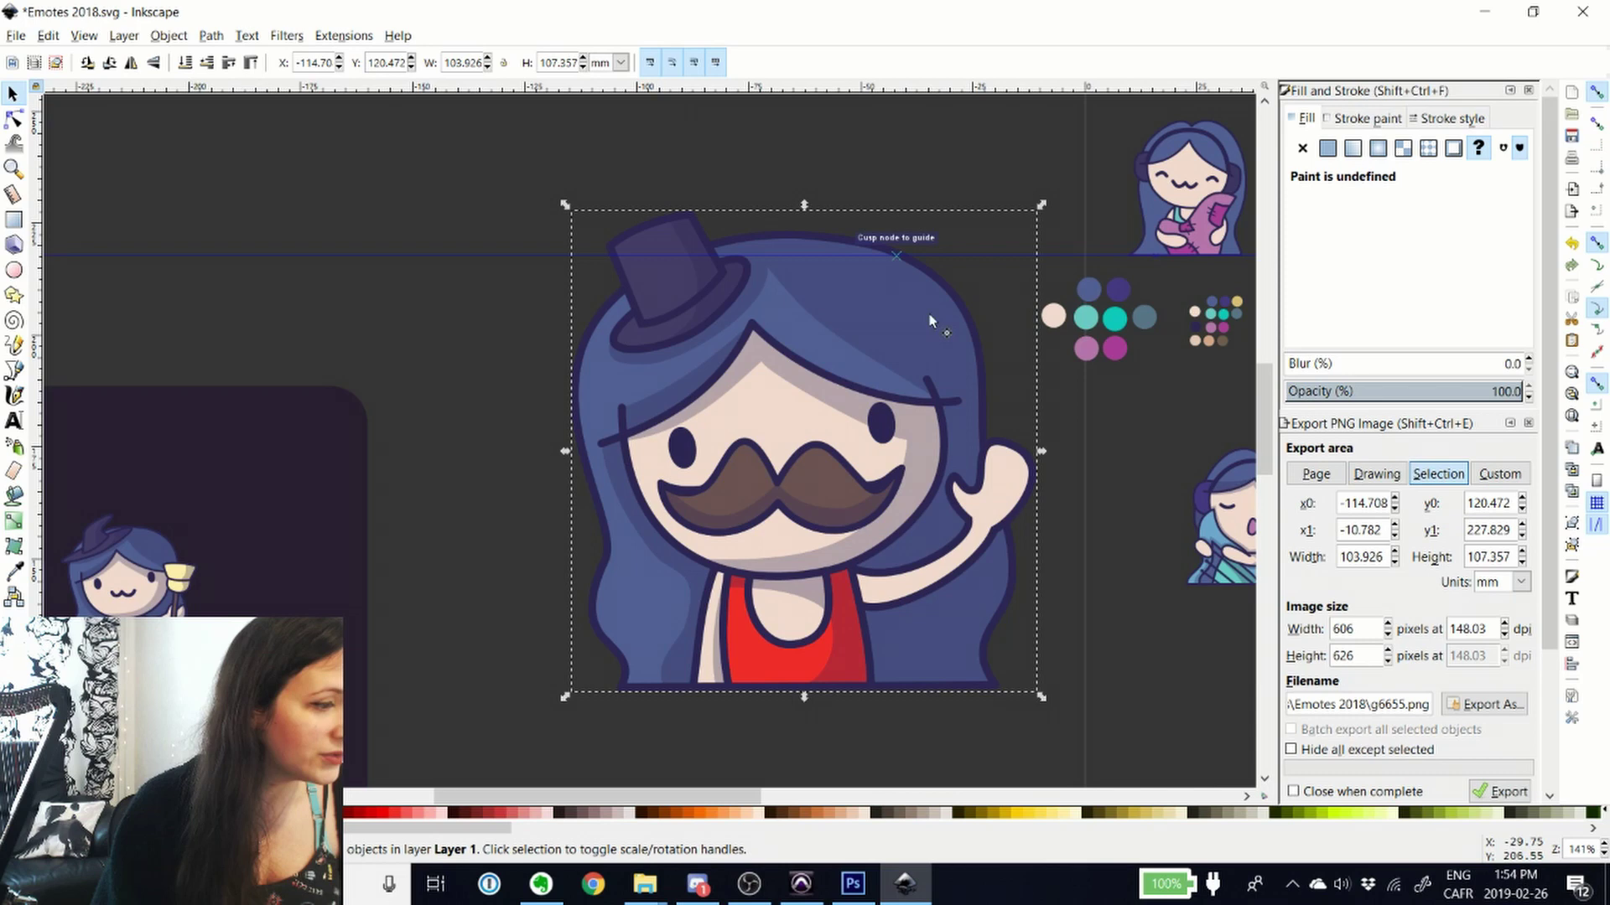
# Step: Deselect, zoom around the sheet to check all seven emotes, and save Emotes 2018.svg
pyautogui.click(877, 144)
pyautogui.scroll(3, 876, 194)
pyautogui.scroll(3, 869, 449)
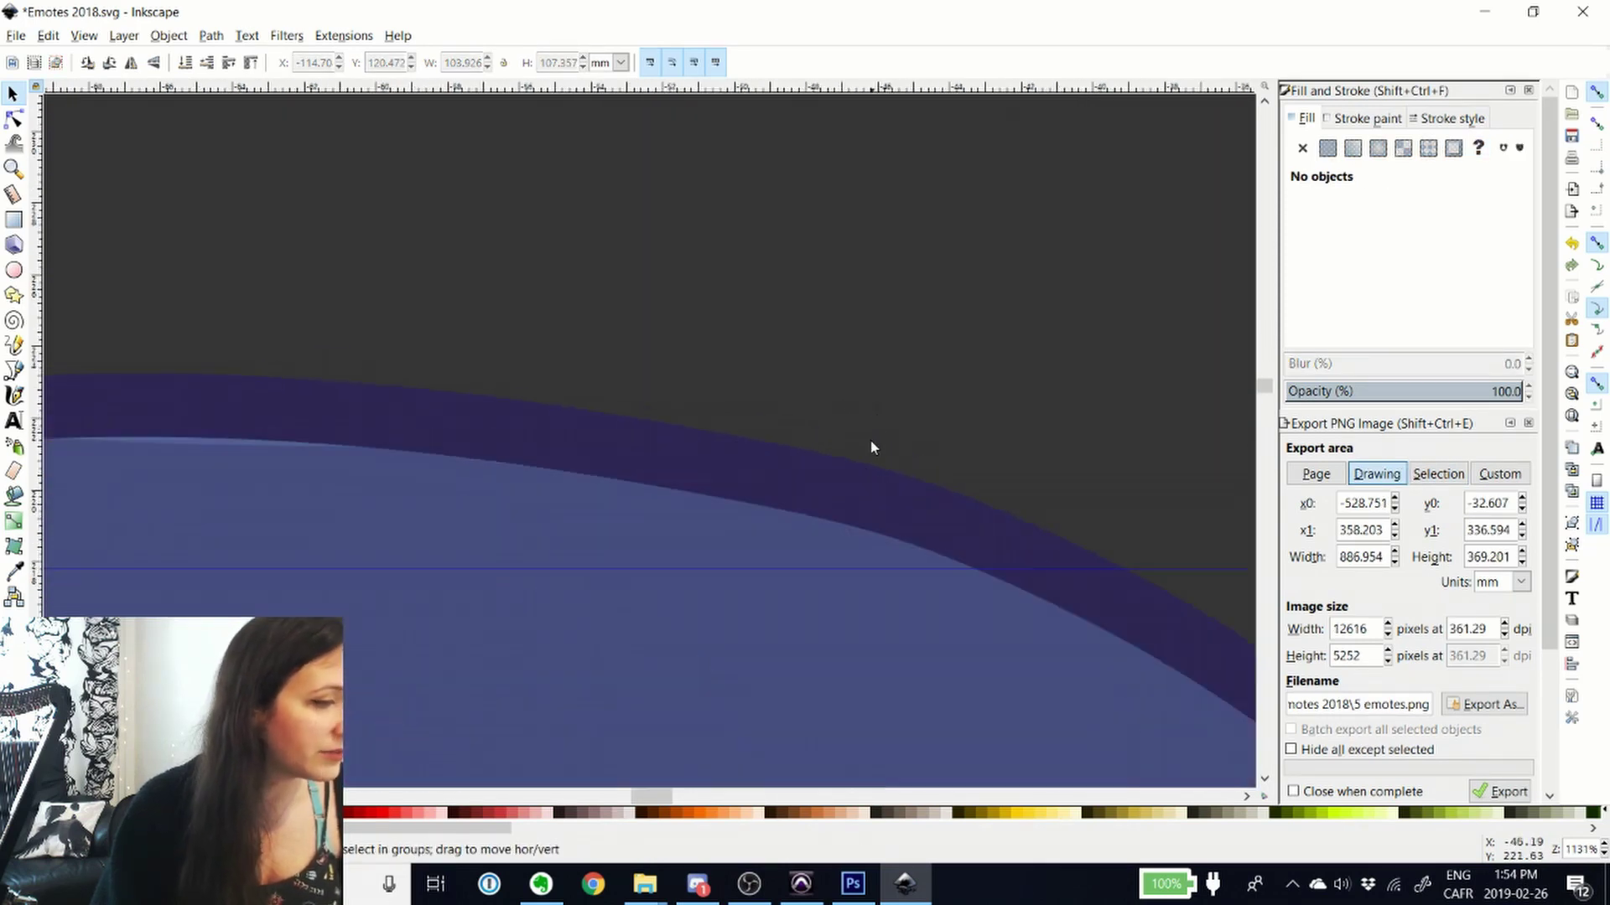
pyautogui.scroll(-12, 865, 478)
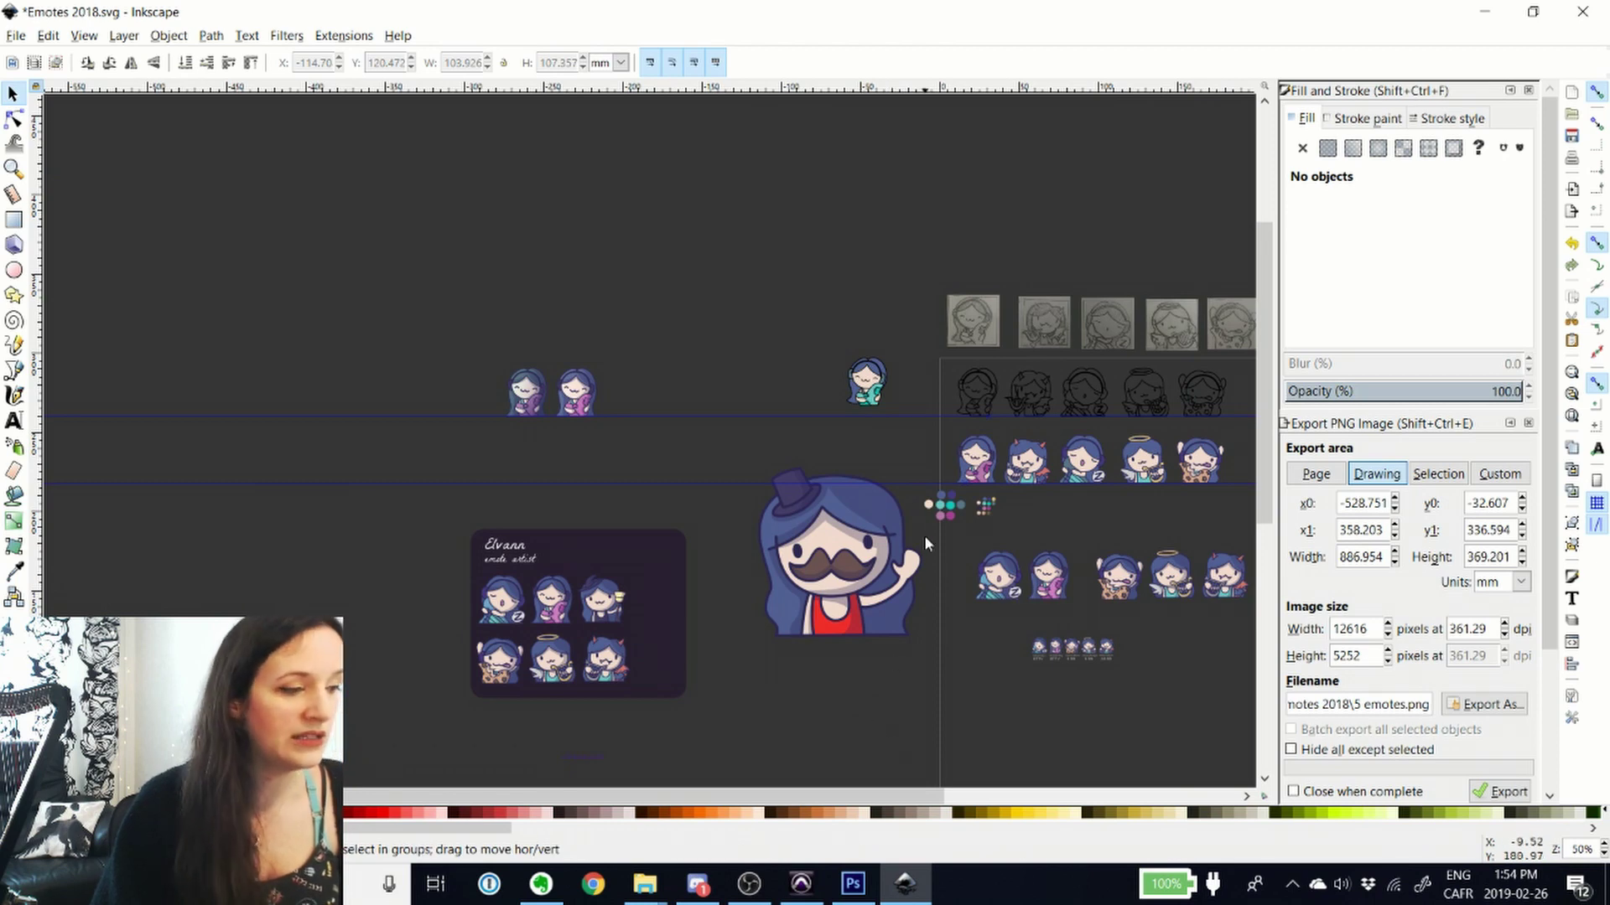
pyautogui.scroll(1, 841, 352)
pyautogui.scroll(8, 457, 708)
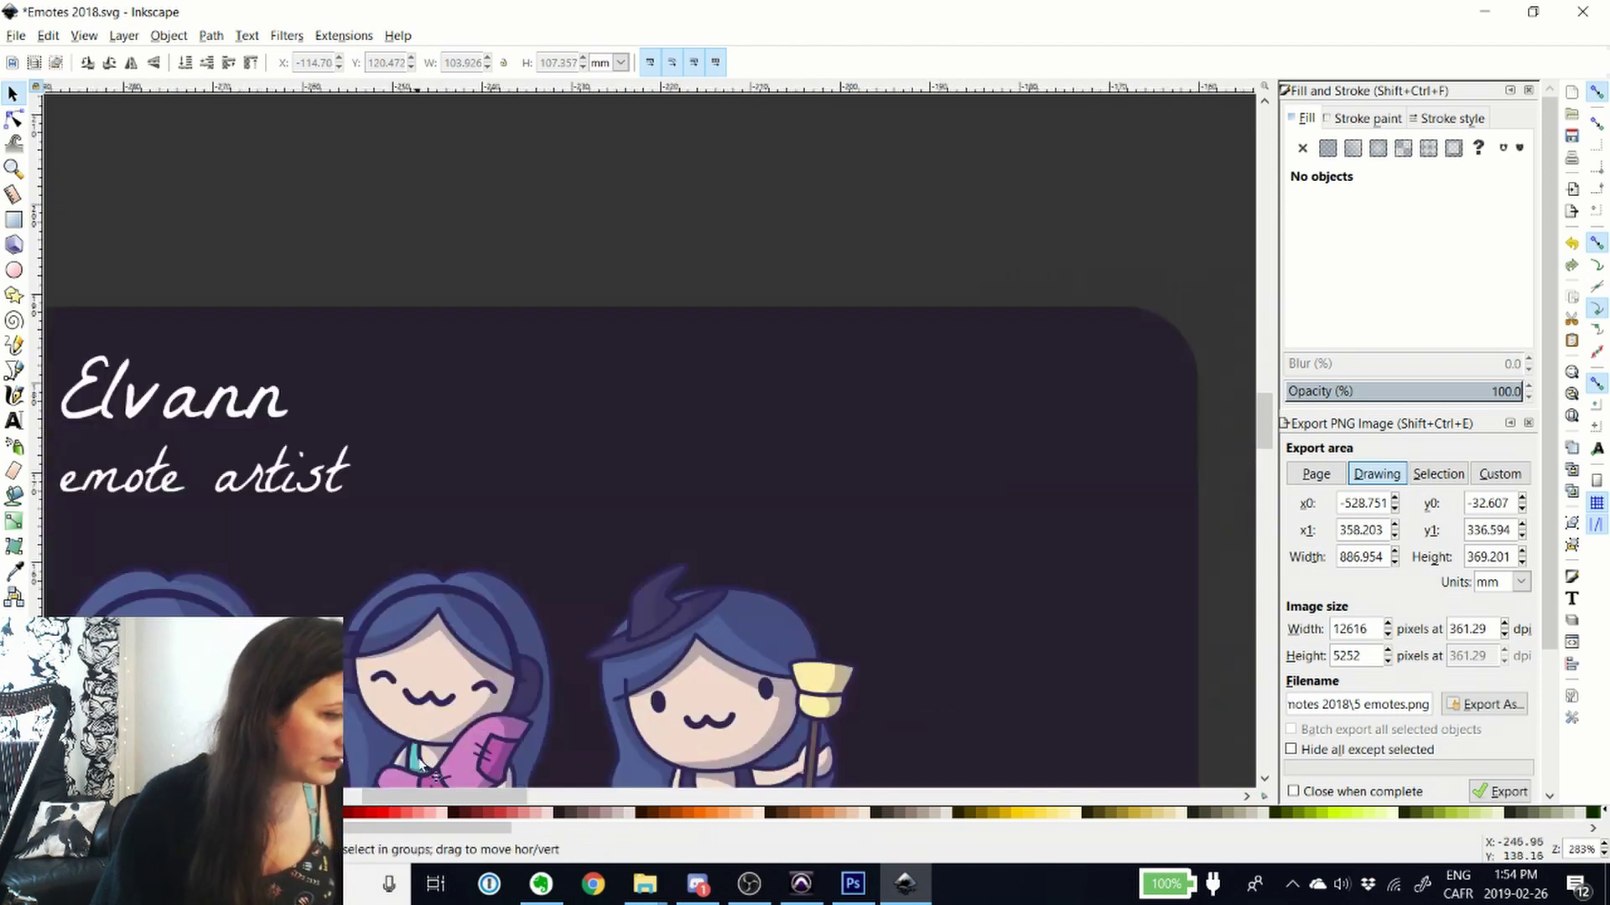
pyautogui.scroll(9, 922, 432)
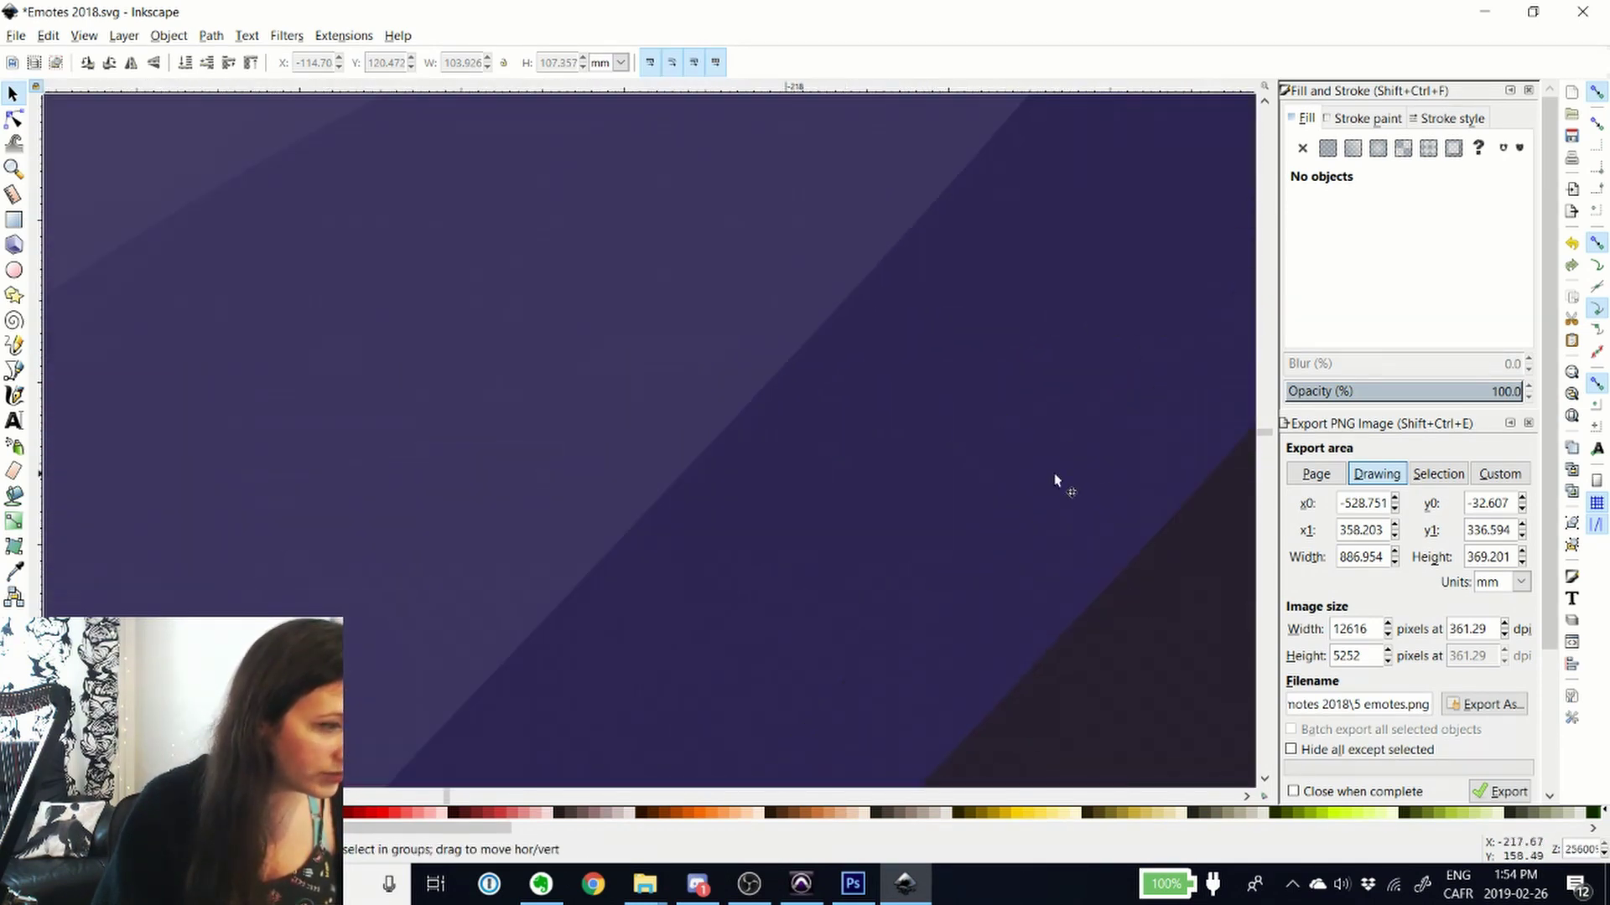
pyautogui.scroll(-4, 1139, 591)
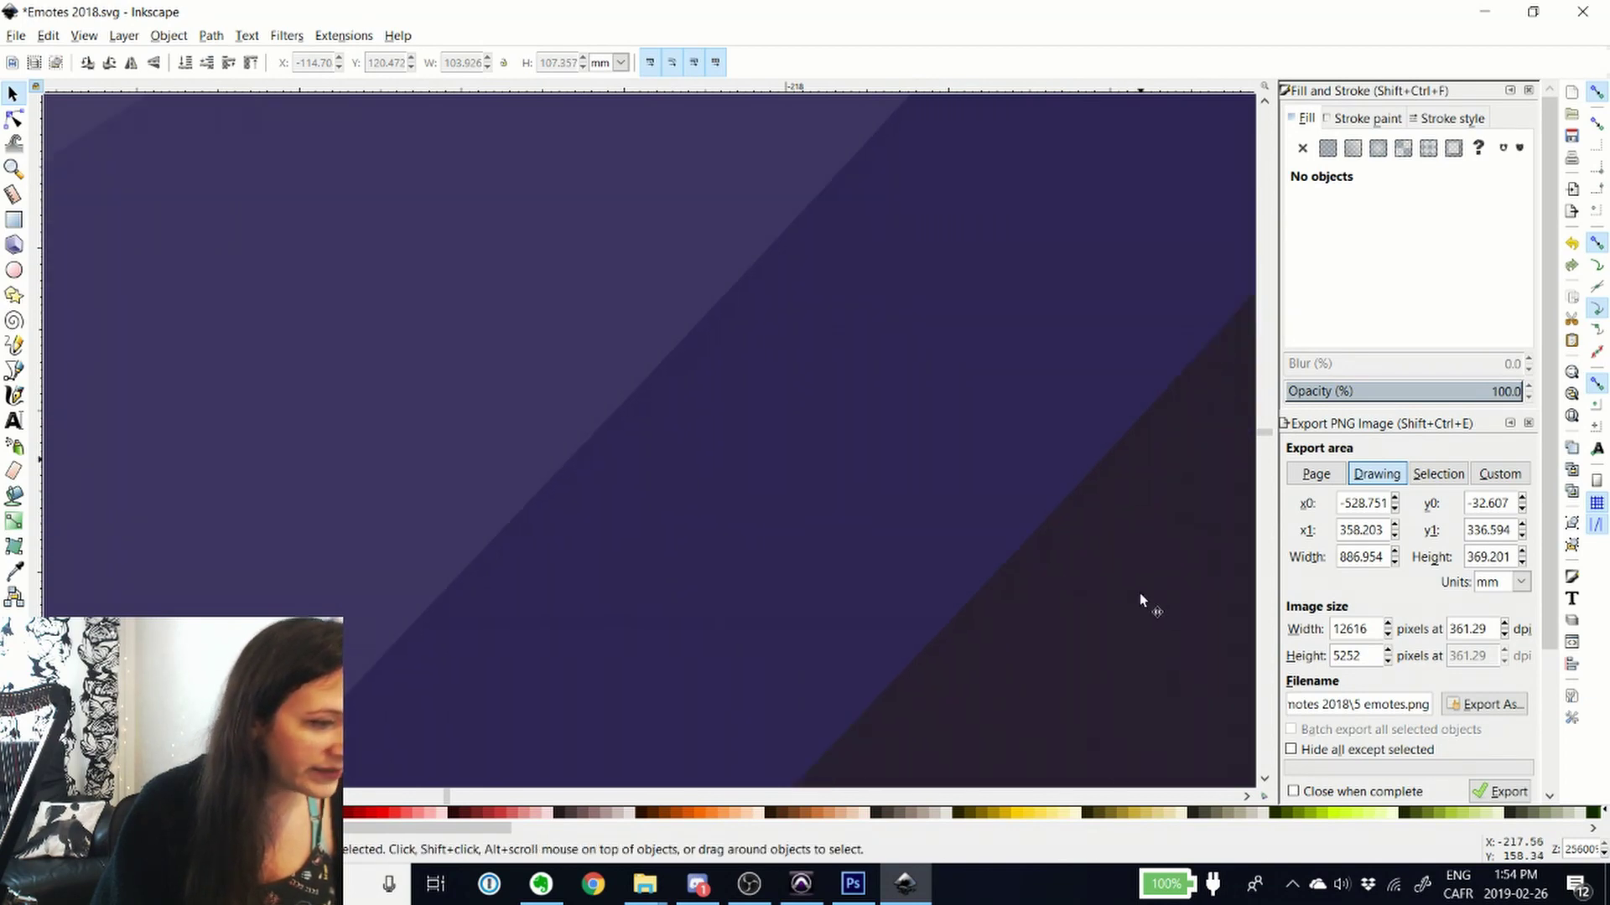
pyautogui.scroll(-9, 1086, 556)
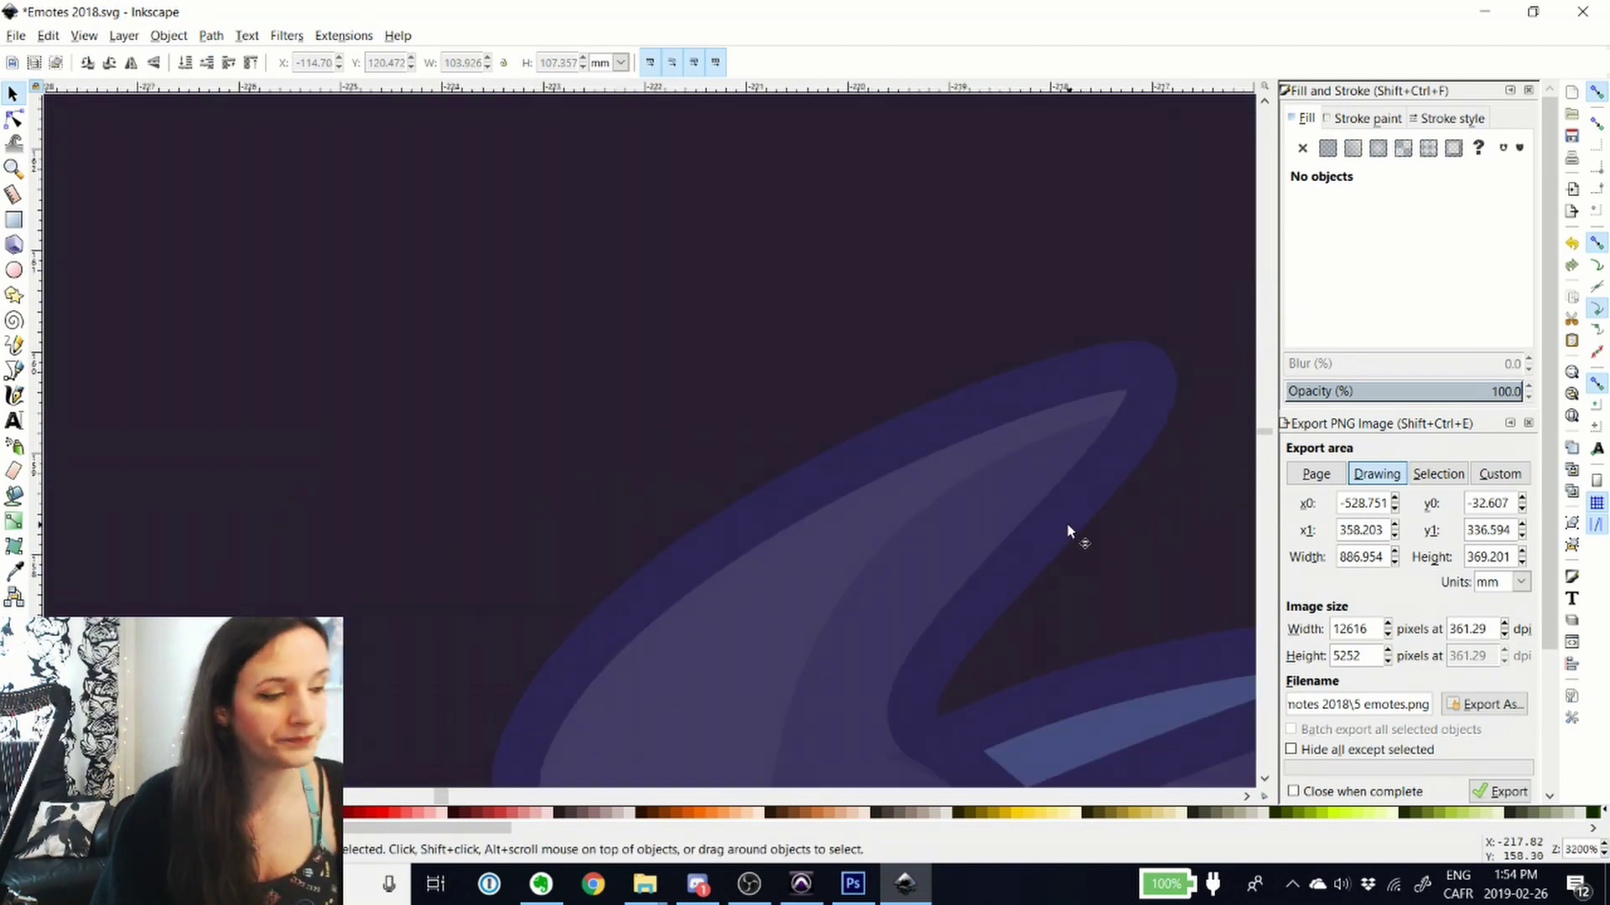
pyautogui.scroll(-2, 1081, 587)
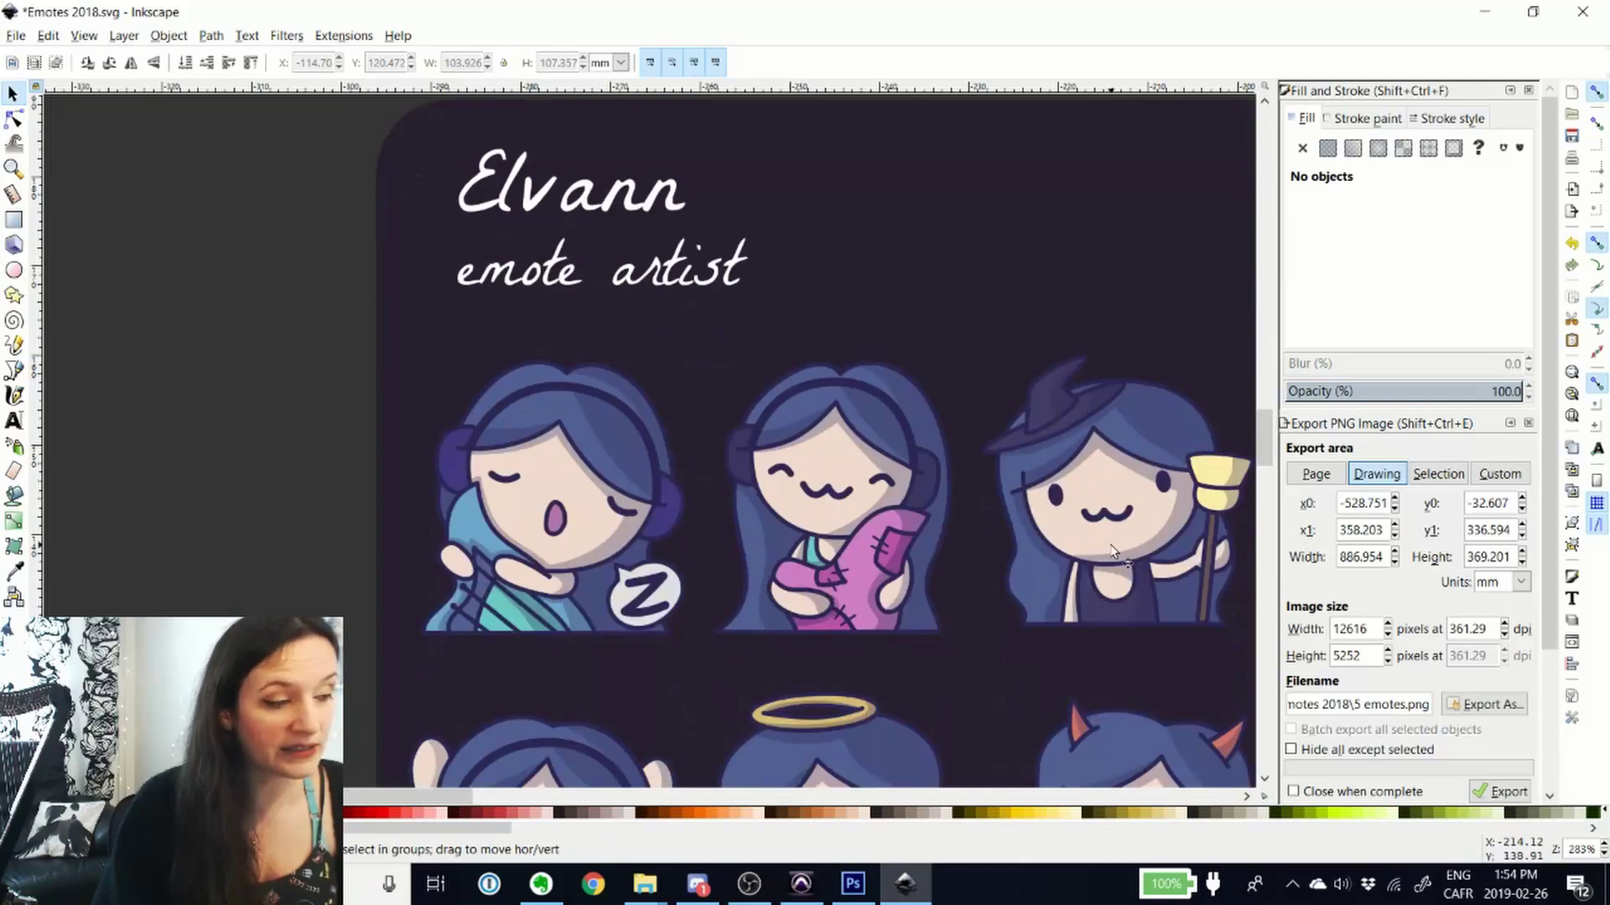
pyautogui.hscroll(3, 1109, 541)
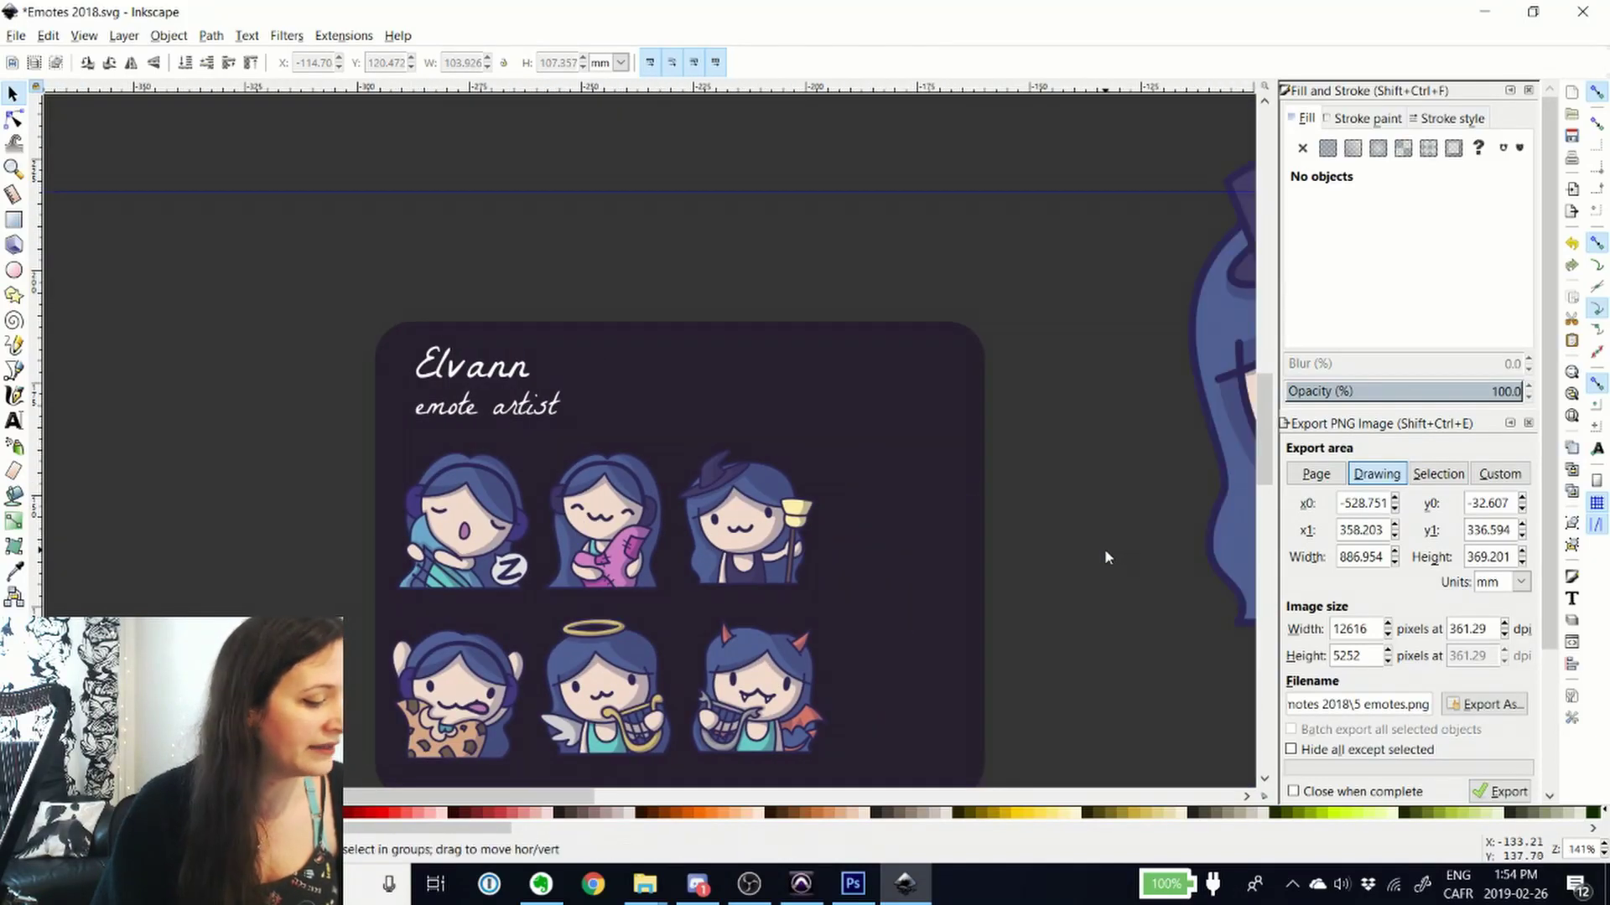
pyautogui.hotkey('ctrl', 's')
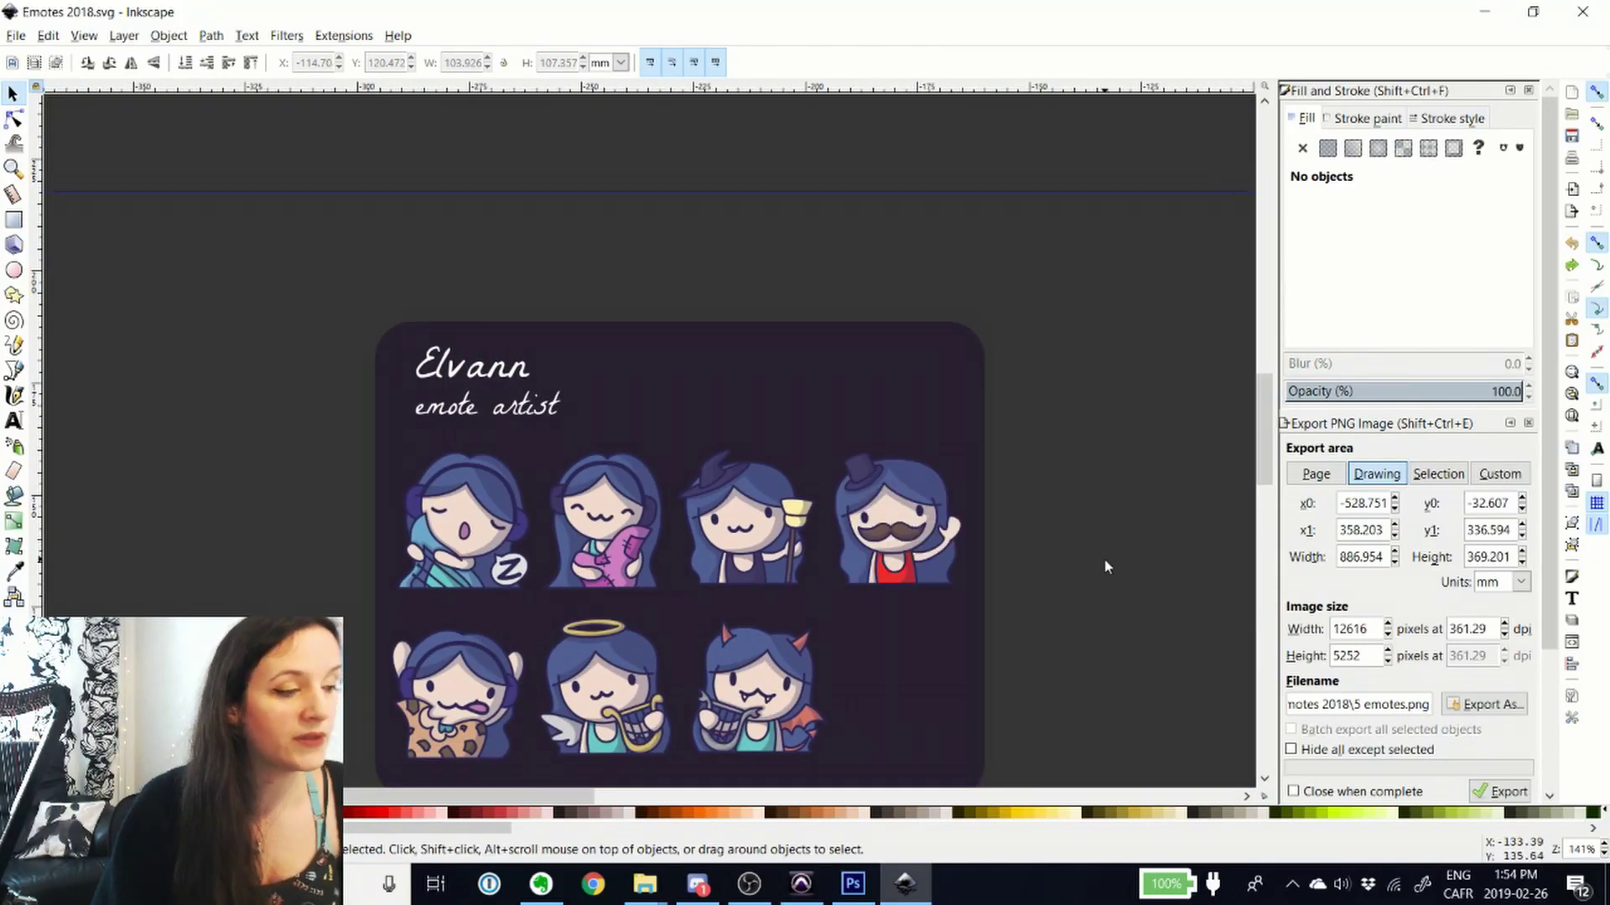